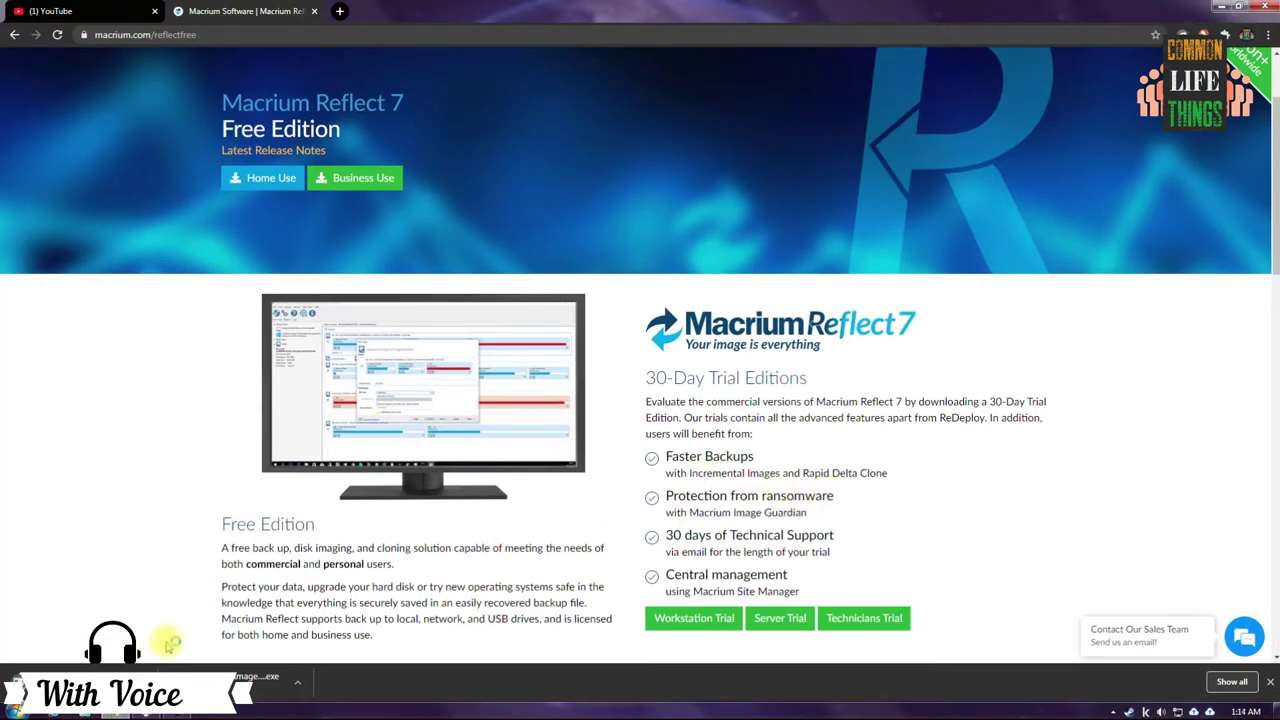
Step: Run the downloaded Macrium Reflect download agent and allow it to make changes
{"action": "right_click", "coordinate": [132, 672]}
{"action": "left_click", "coordinate": [170, 598]}
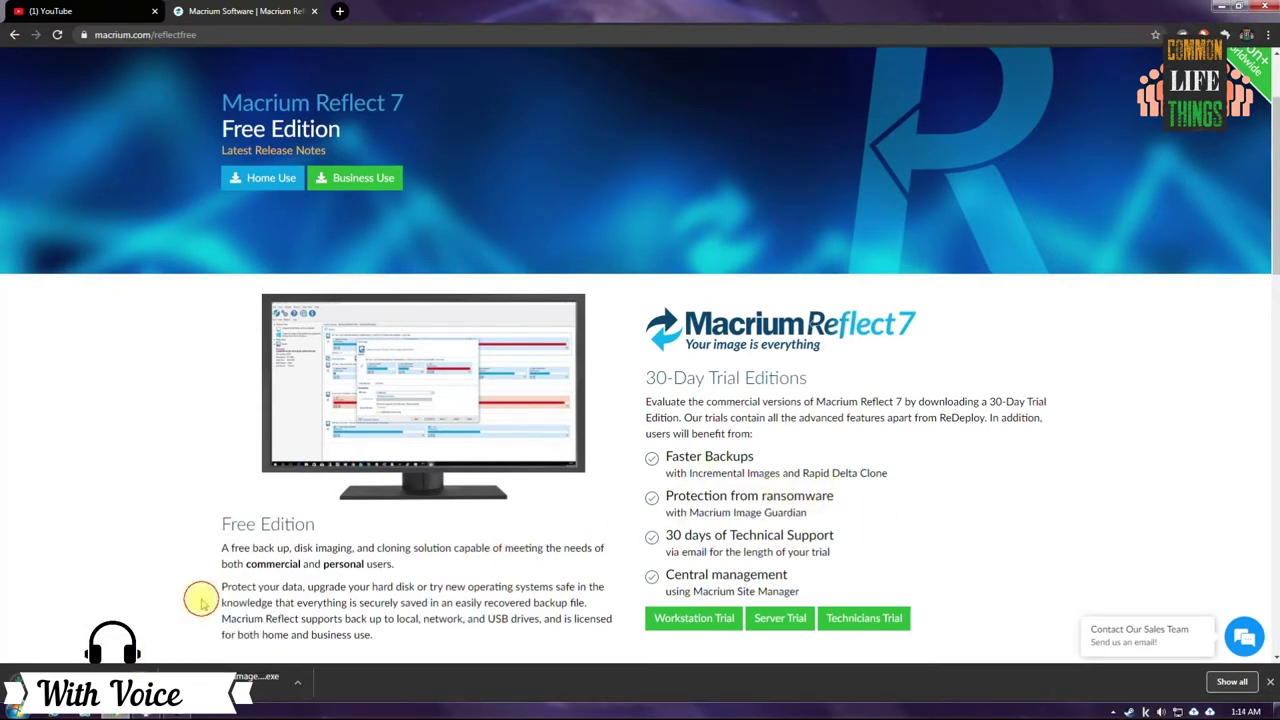
{"action": "left_click", "coordinate": [677, 366]}
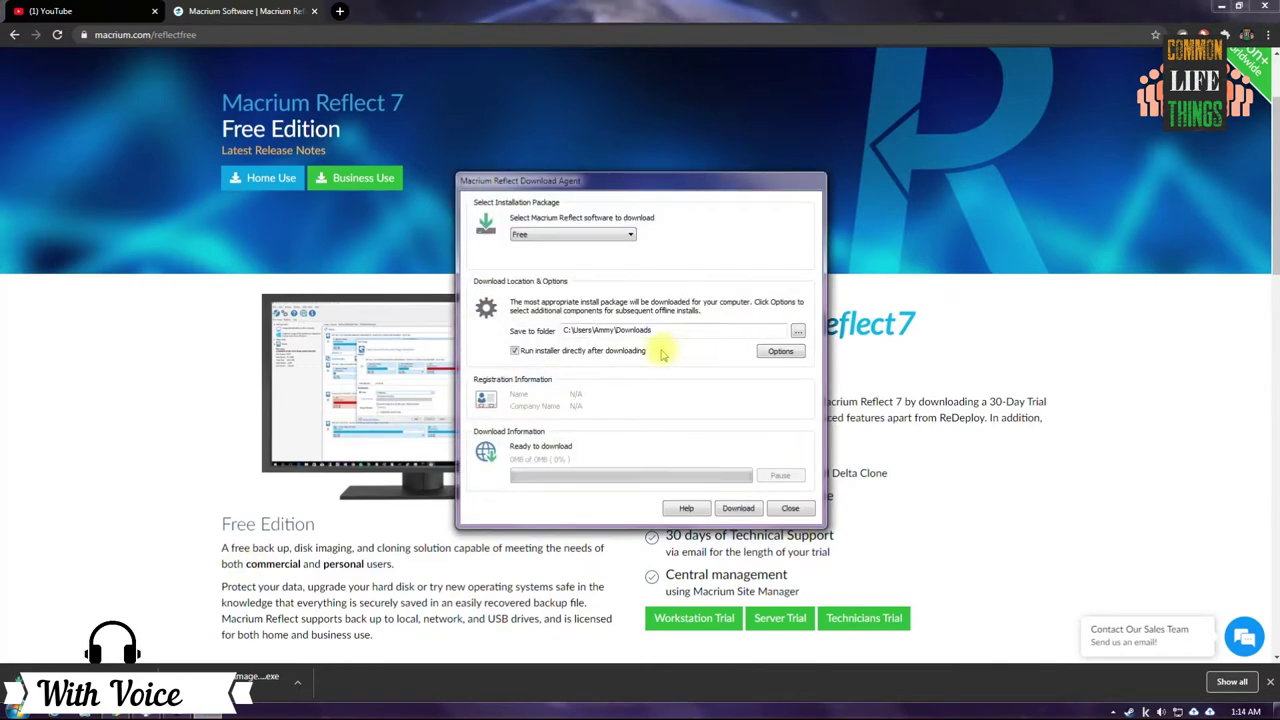
Step: Choose the Free package in the download agent and download the Macrium Reflect installer
{"action": "left_click", "coordinate": [601, 238]}
{"action": "left_click", "coordinate": [603, 245]}
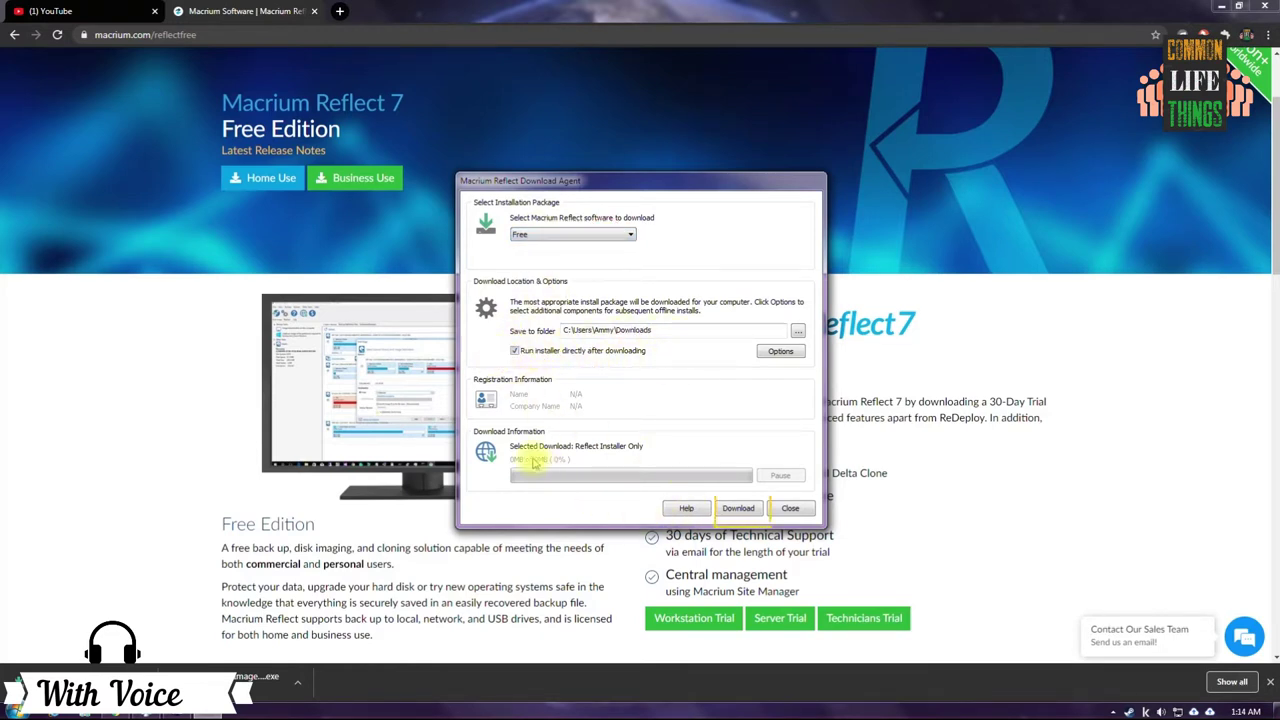
{"action": "left_click", "coordinate": [738, 509]}
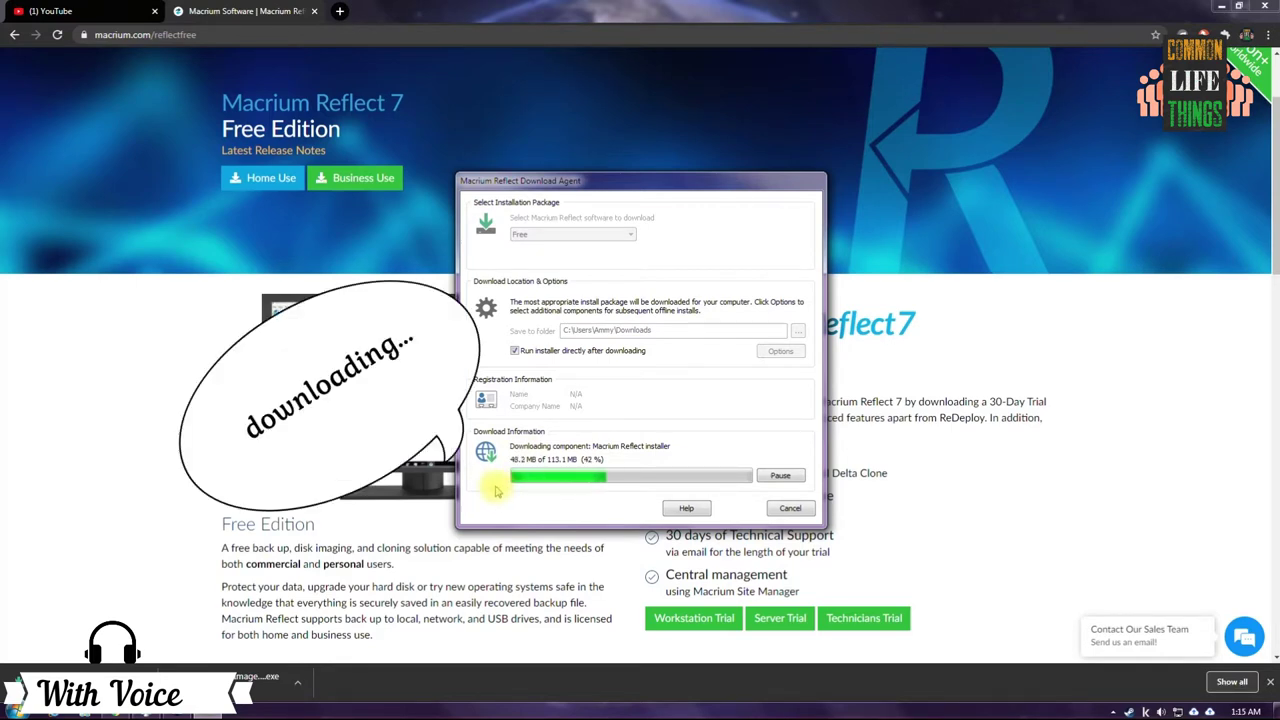
{"action": "left_click_drag", "start_coordinate": [656, 183], "coordinate": [640, 177]}
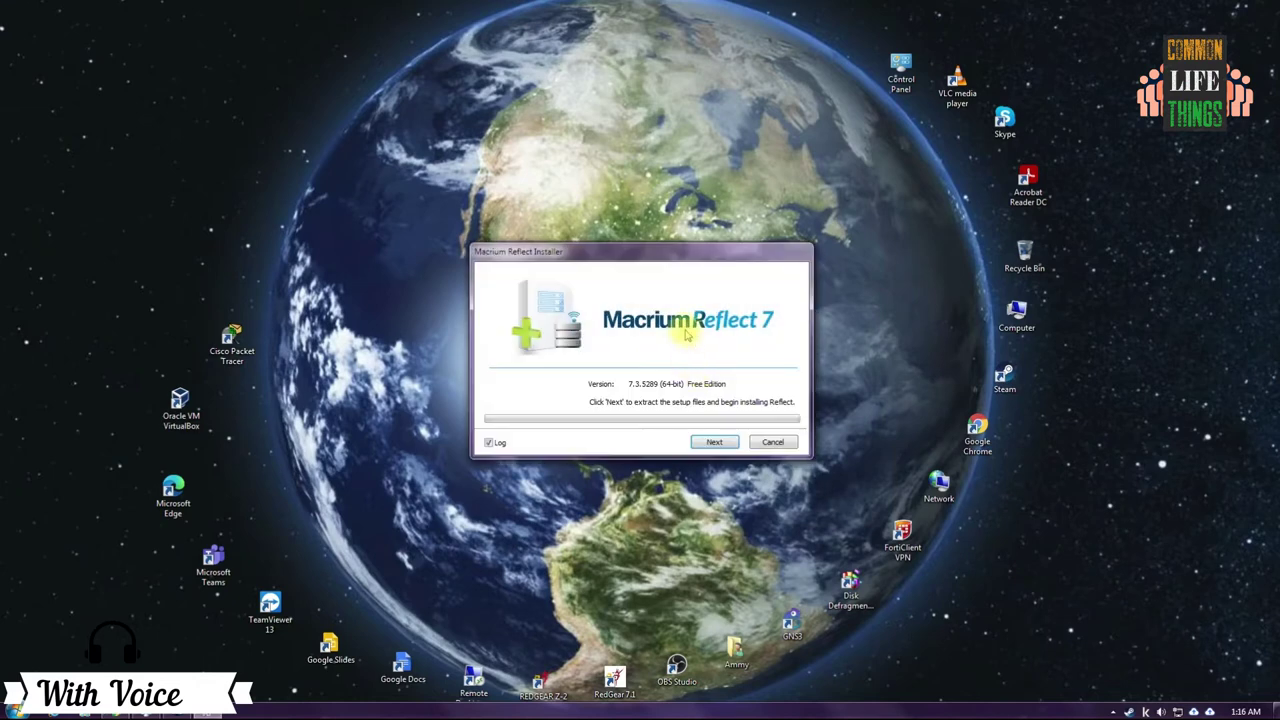
Step: Extract the Macrium Reflect setup files and proceed past the setup wizard's welcome page
{"action": "left_click_drag", "start_coordinate": [690, 255], "coordinate": [663, 277]}
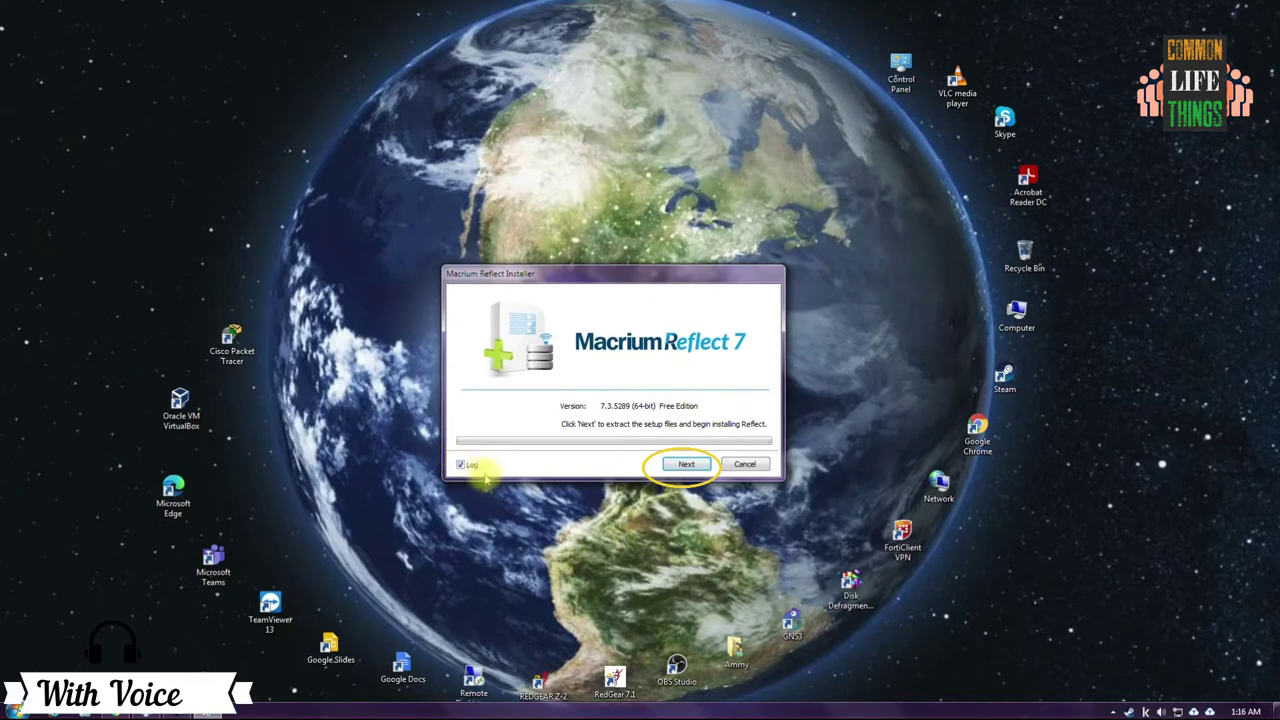
{"action": "left_click", "coordinate": [680, 465]}
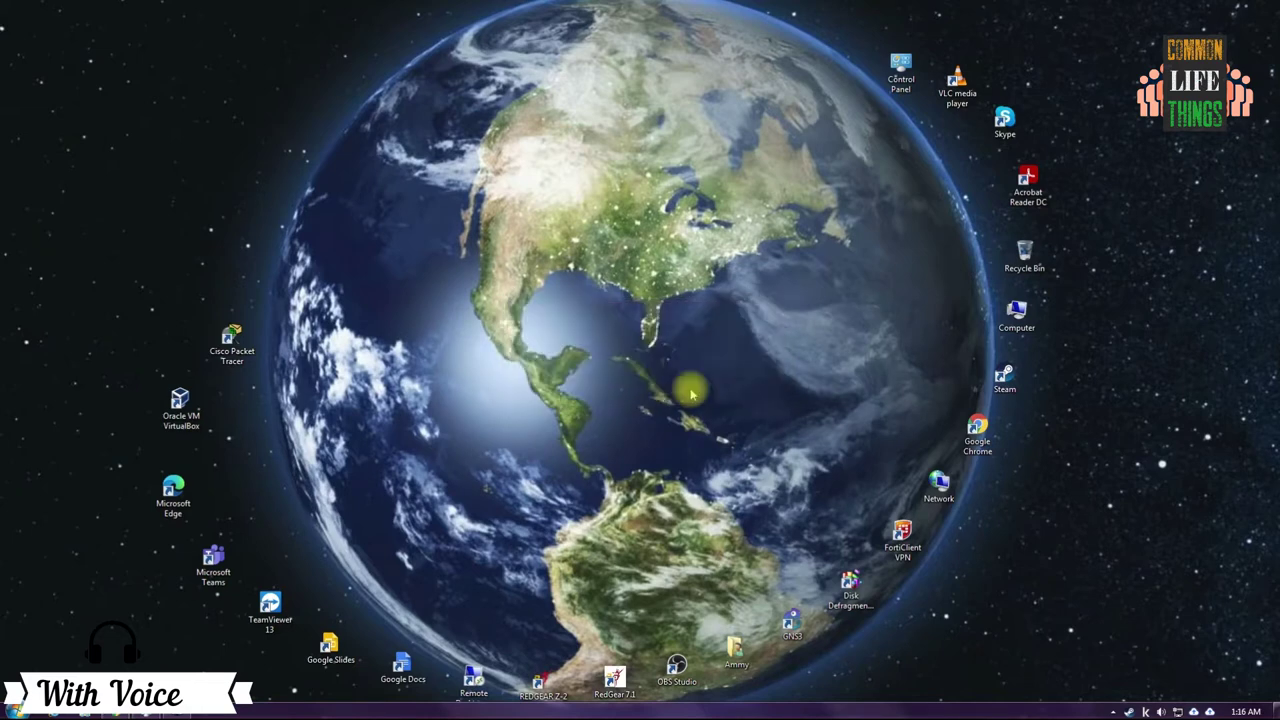
{"action": "left_click", "coordinate": [726, 463]}
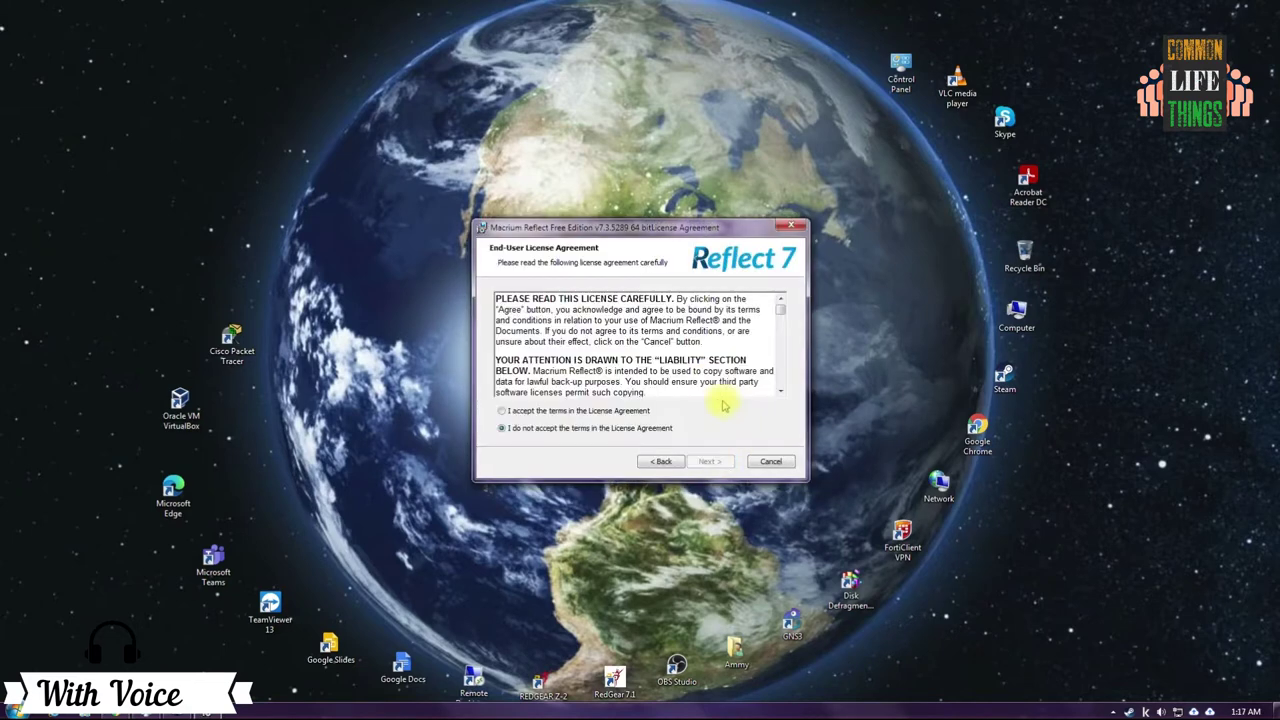
Step: Accept the license agreement terms and choose the Home licence for the Free edition
{"action": "left_click", "coordinate": [572, 411]}
{"action": "left_click", "coordinate": [710, 461]}
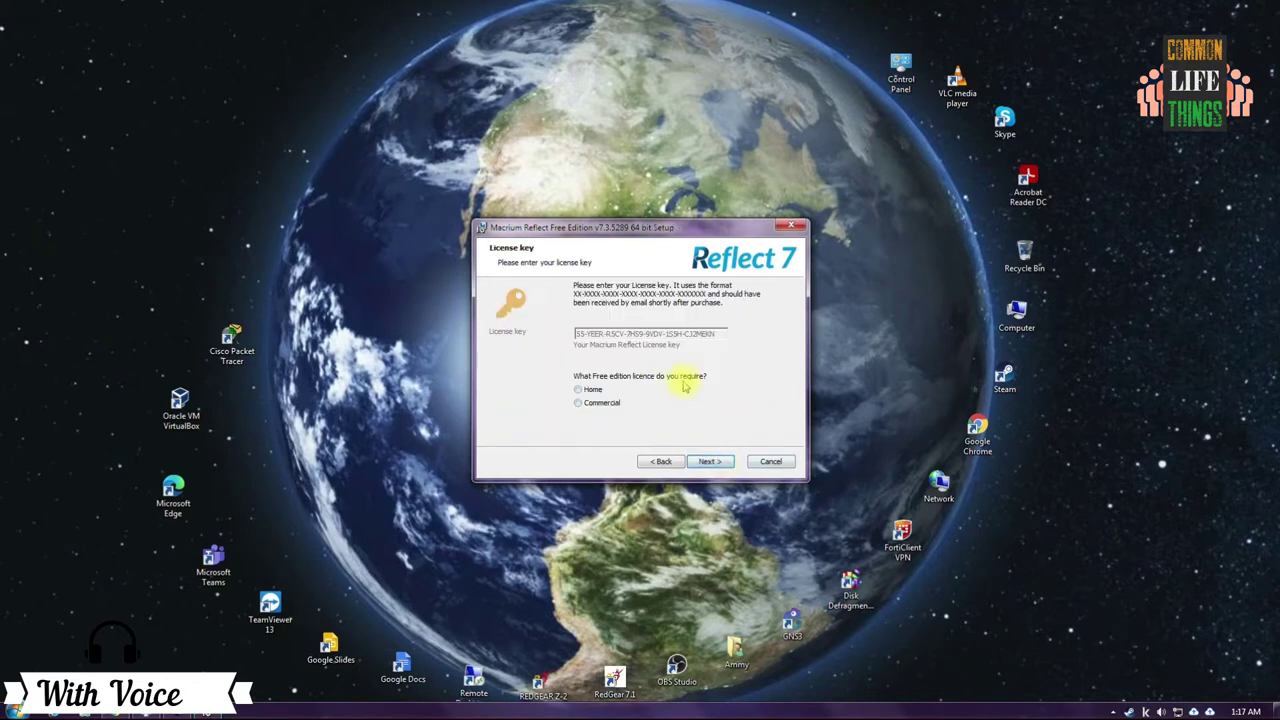
{"action": "left_click", "coordinate": [590, 391]}
{"action": "left_click", "coordinate": [710, 461]}
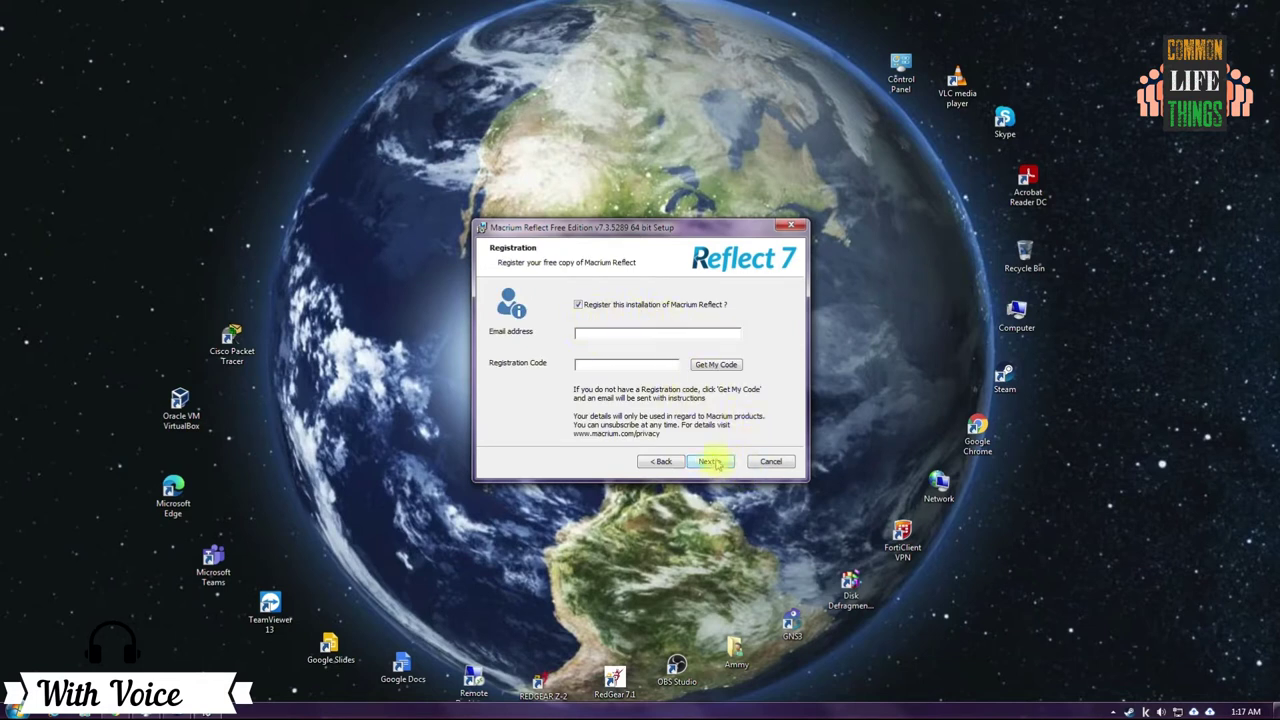
Step: Register the installation by entering the email address, requesting a code, and filling in the received registration code
{"action": "left_click", "coordinate": [710, 365]}
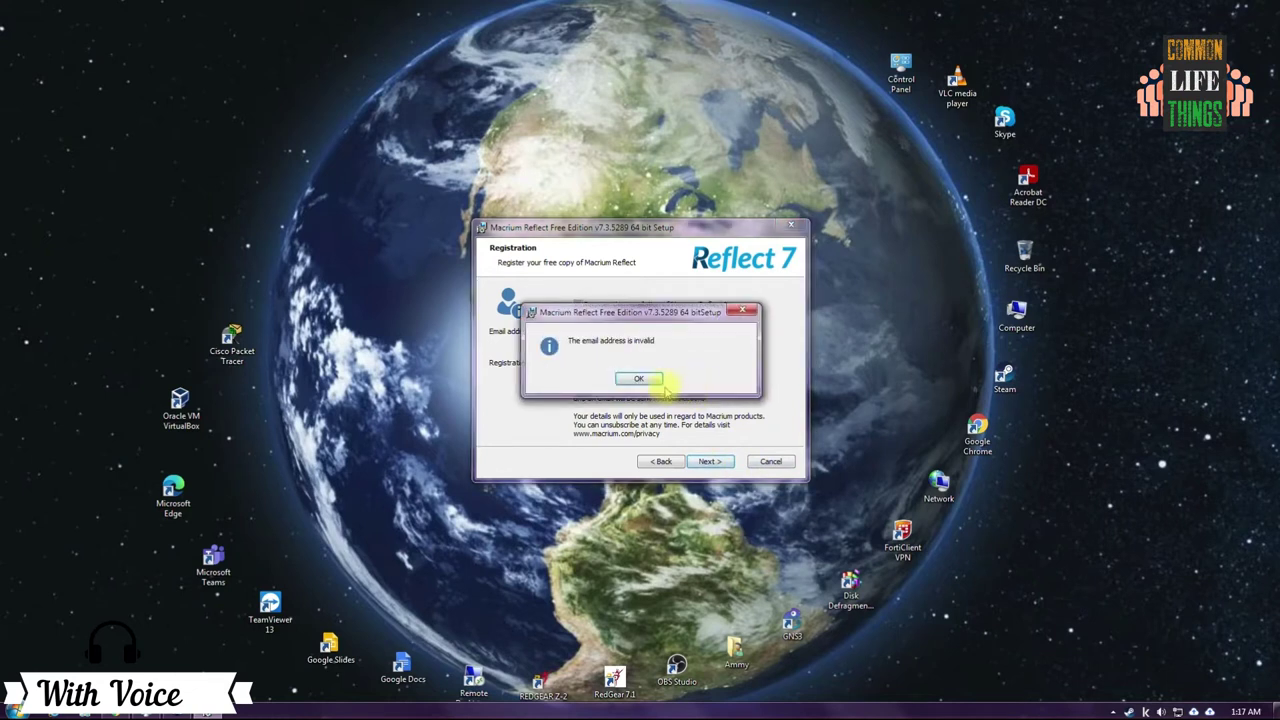
{"action": "left_click", "coordinate": [640, 380]}
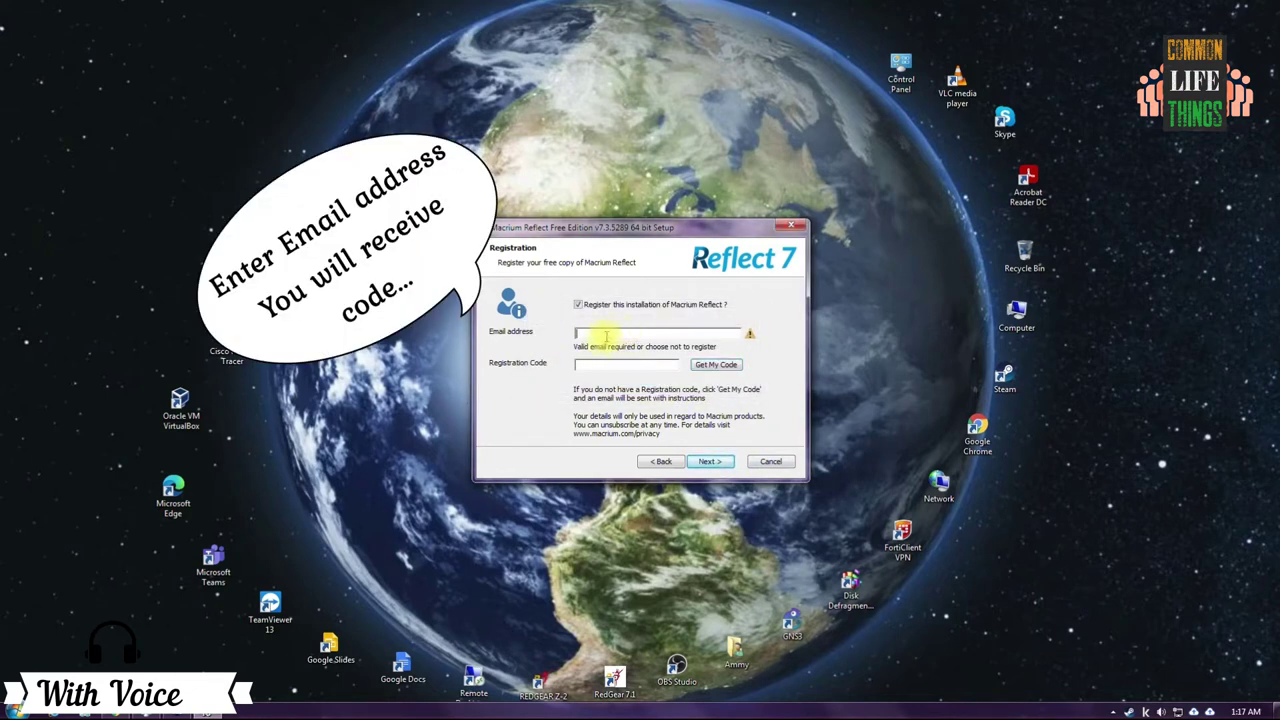
{"action": "key", "text": "ctrl+v"}
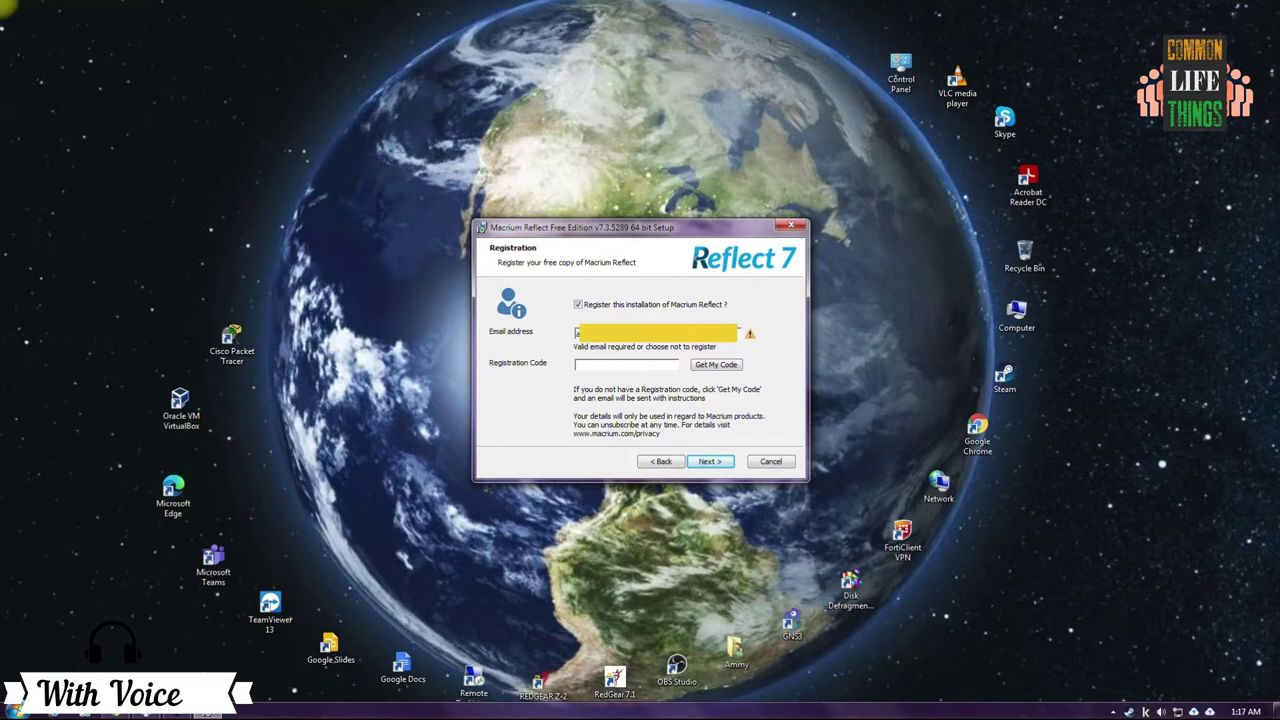
{"action": "left_click", "coordinate": [717, 365]}
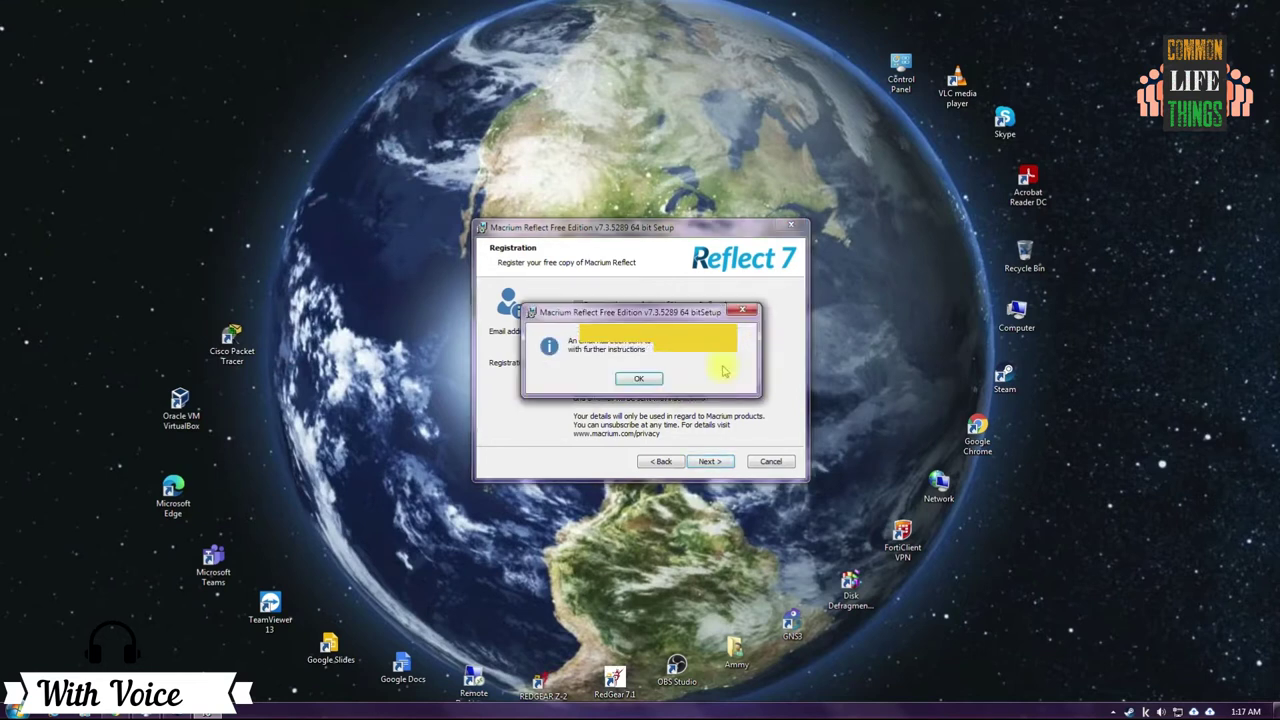
{"action": "left_click", "coordinate": [640, 380]}
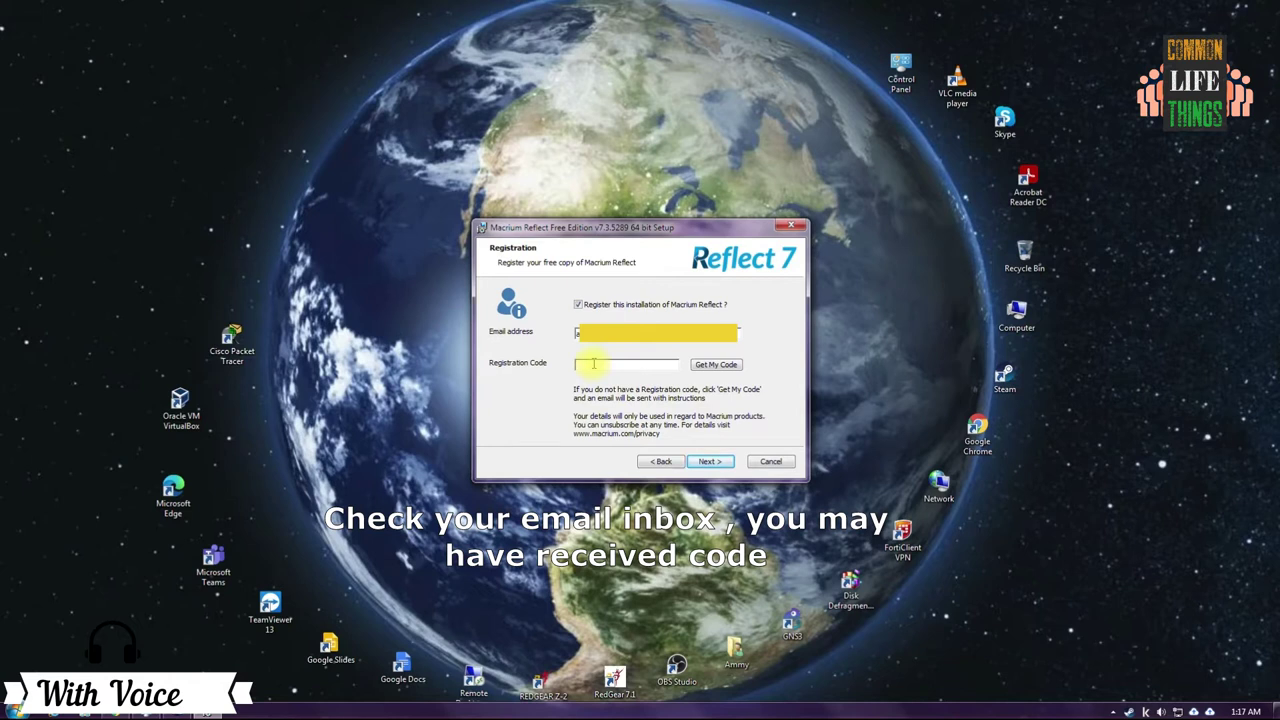
{"action": "key", "text": "ctrl+v"}
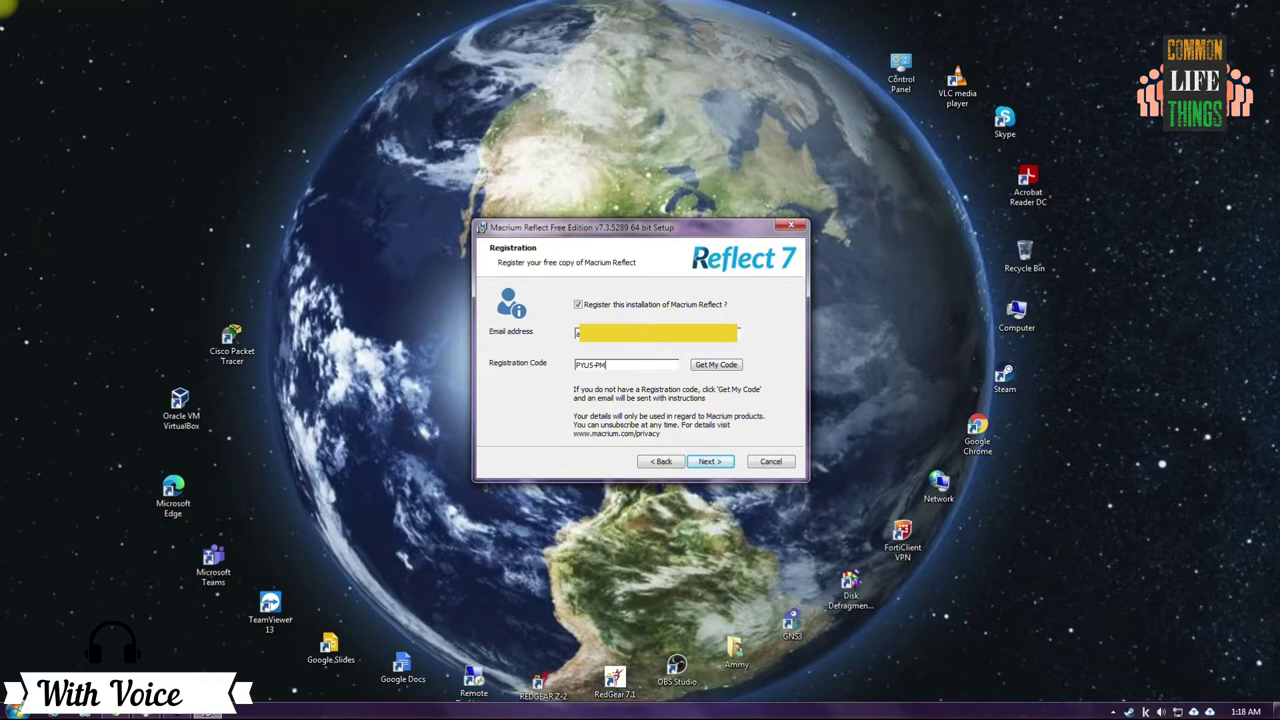
{"action": "left_click", "coordinate": [709, 461]}
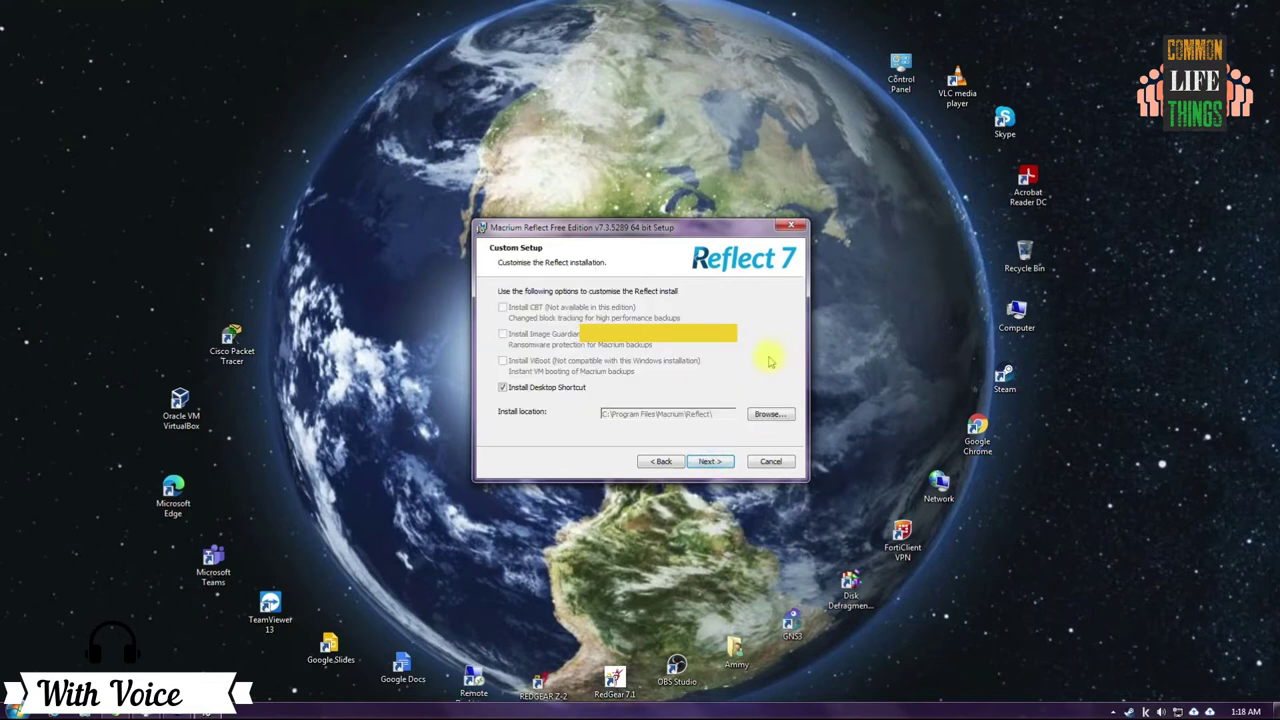
Step: Install Macrium Reflect with its default setup options, launch it on finishing, and cancel the Reflect Defaults dialog
{"action": "left_click", "coordinate": [717, 467]}
{"action": "left_click", "coordinate": [726, 458]}
{"action": "left_click_drag", "start_coordinate": [678, 230], "coordinate": [656, 230]}
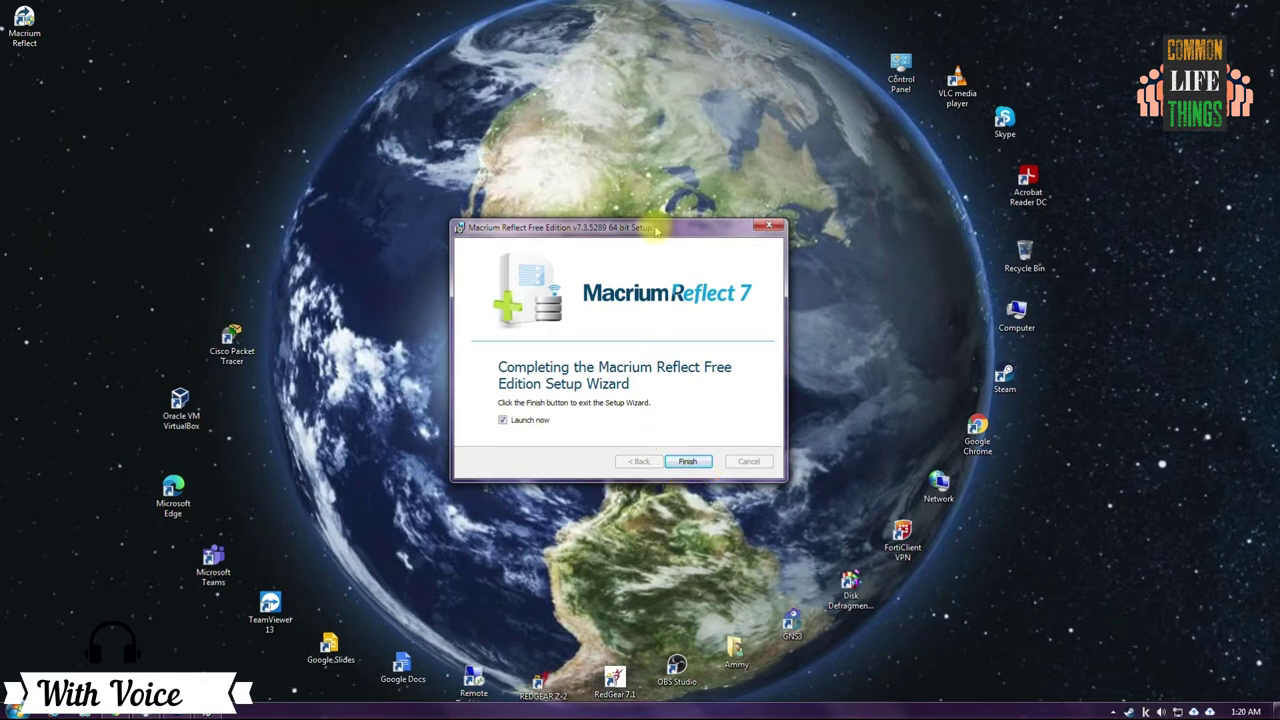
{"action": "left_click", "coordinate": [687, 460]}
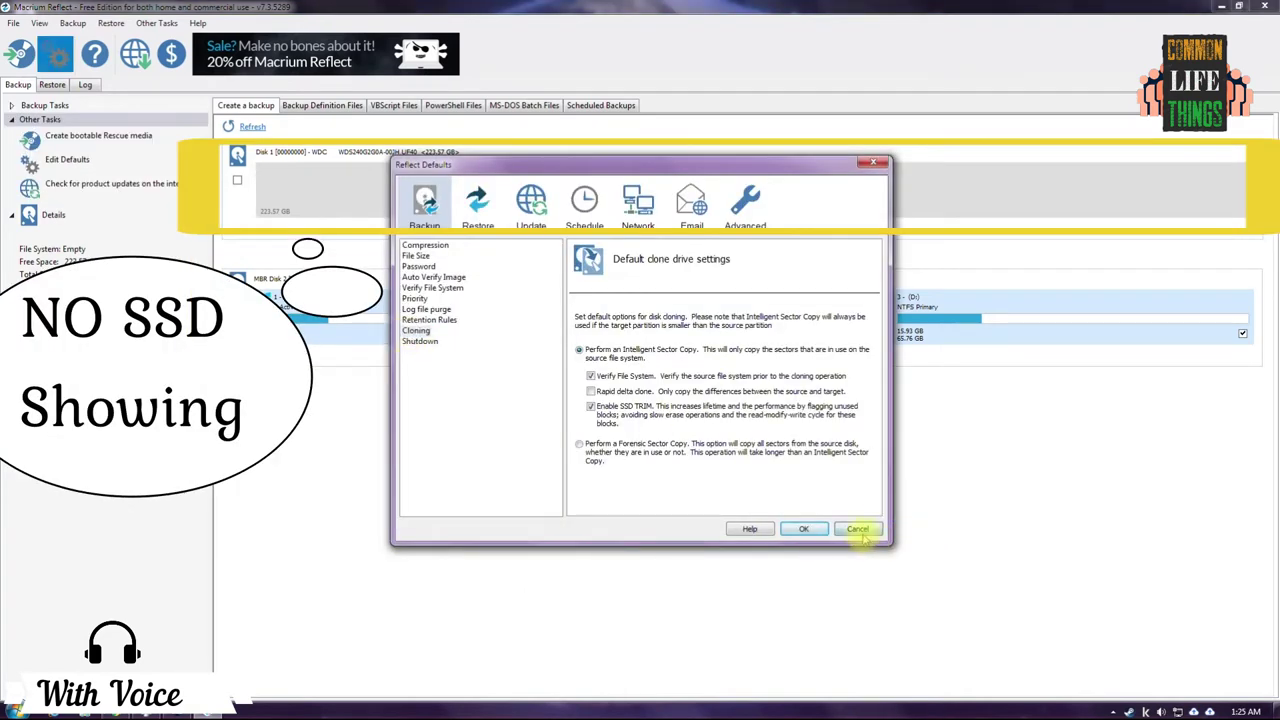
{"action": "left_click", "coordinate": [858, 530]}
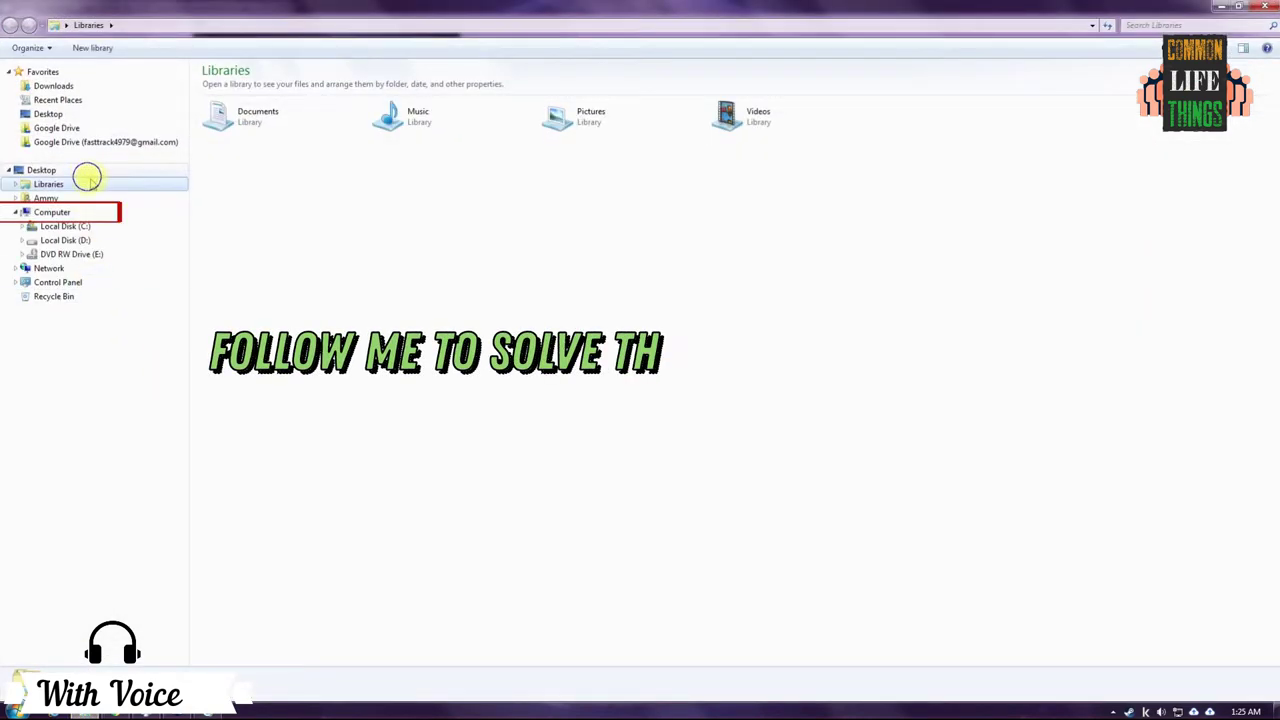
Step: Open Disk Management through the computer's Manage option and initialize Disk 0 with the GPT (GUID Partition Table) style
{"action": "right_click", "coordinate": [87, 177]}
{"action": "right_click", "coordinate": [55, 212]}
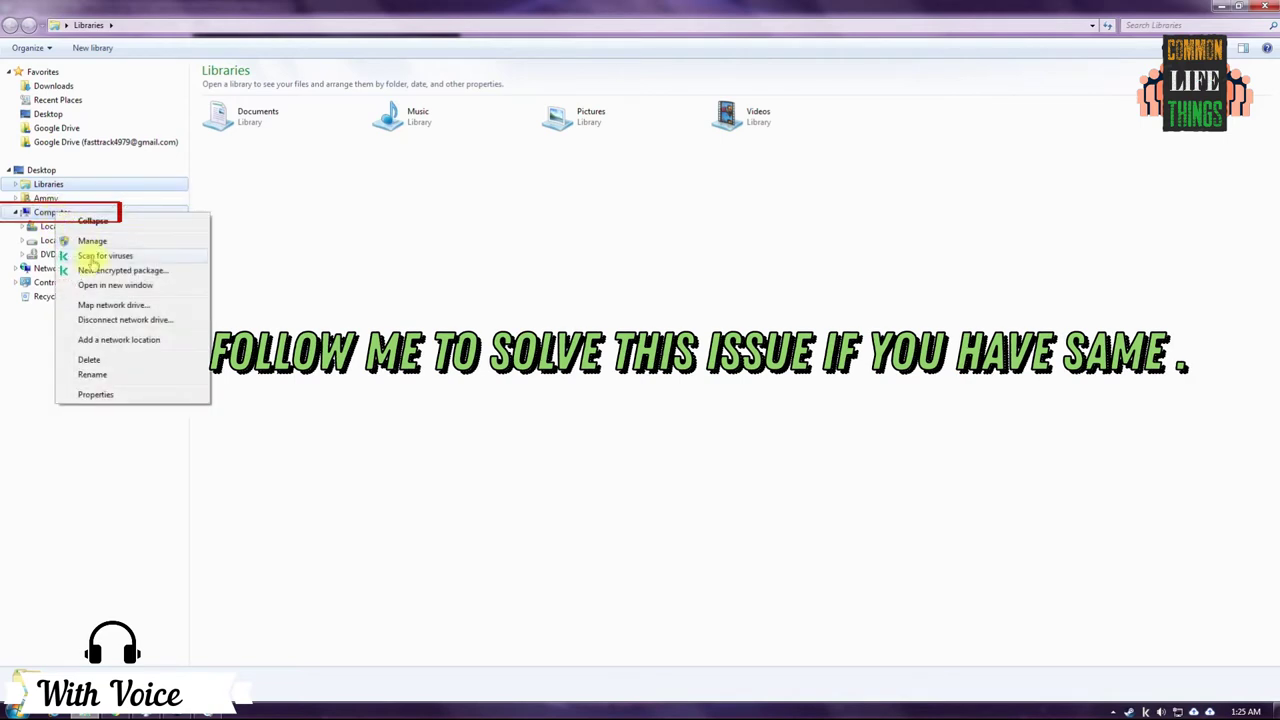
{"action": "left_click", "coordinate": [91, 241]}
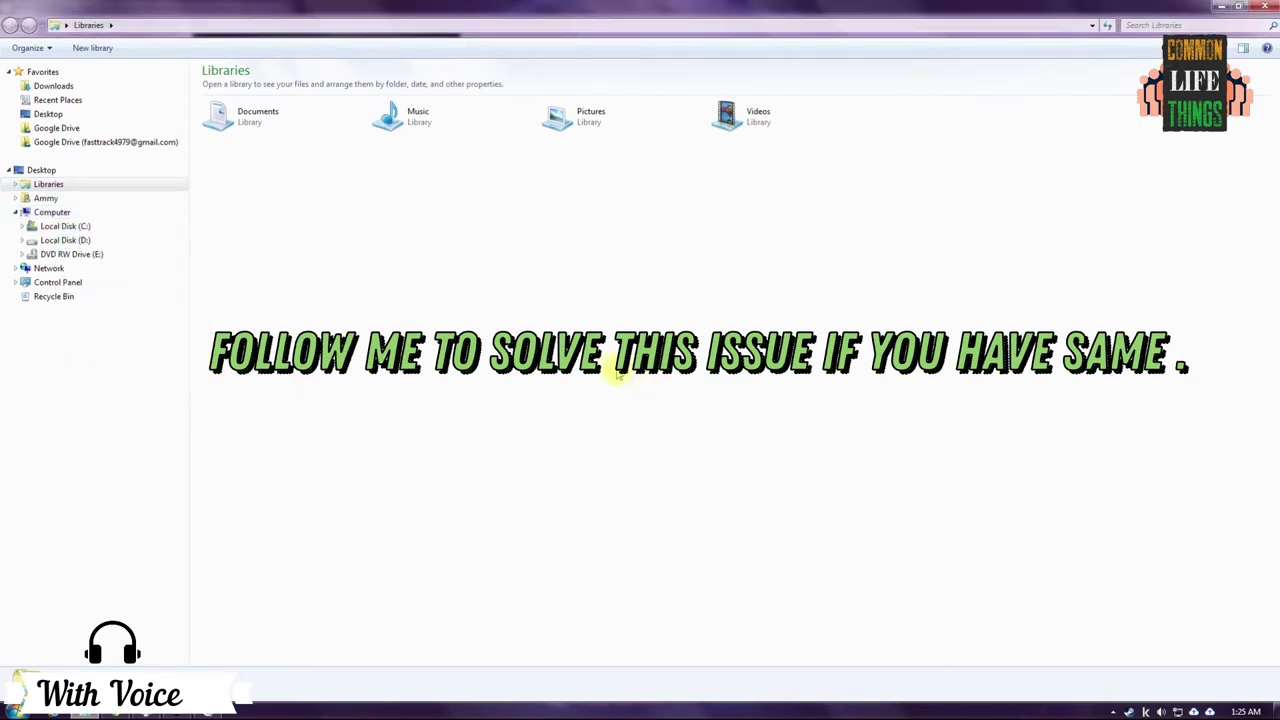
{"action": "left_click", "coordinate": [82, 181]}
{"action": "left_click_drag", "start_coordinate": [500, 23], "coordinate": [686, 109]}
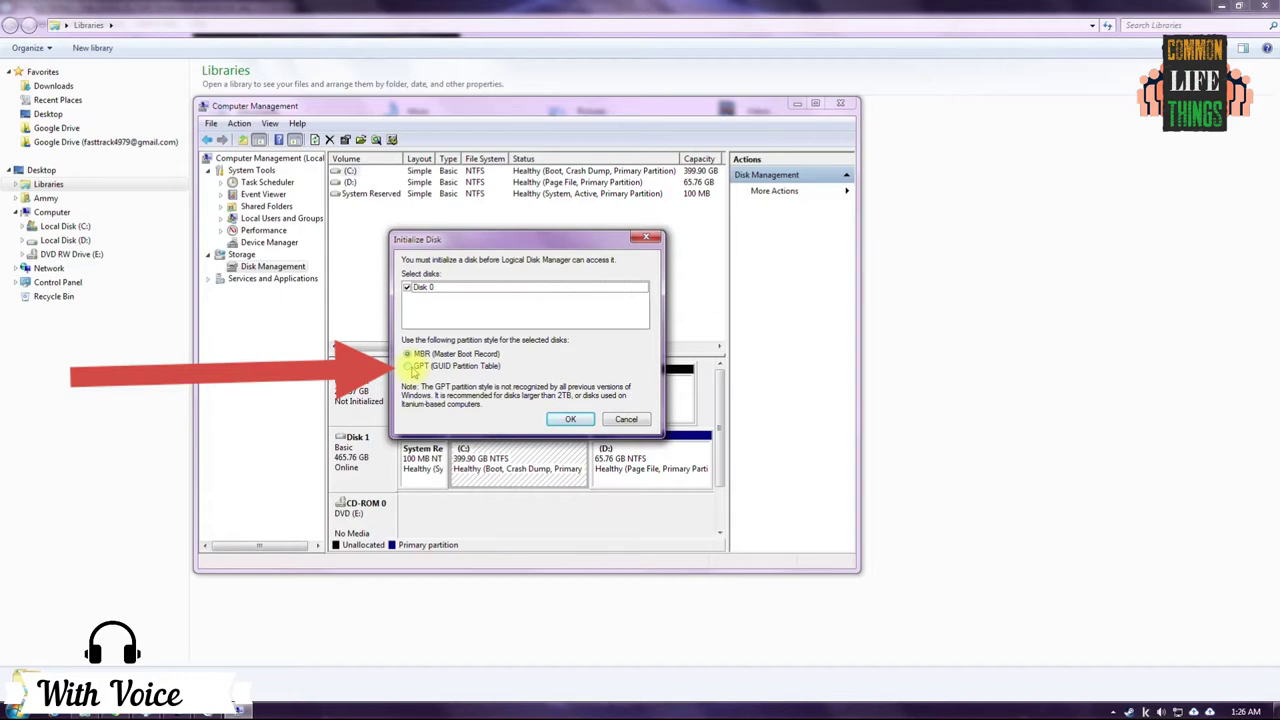
{"action": "left_click", "coordinate": [410, 367]}
{"action": "left_click", "coordinate": [571, 419]}
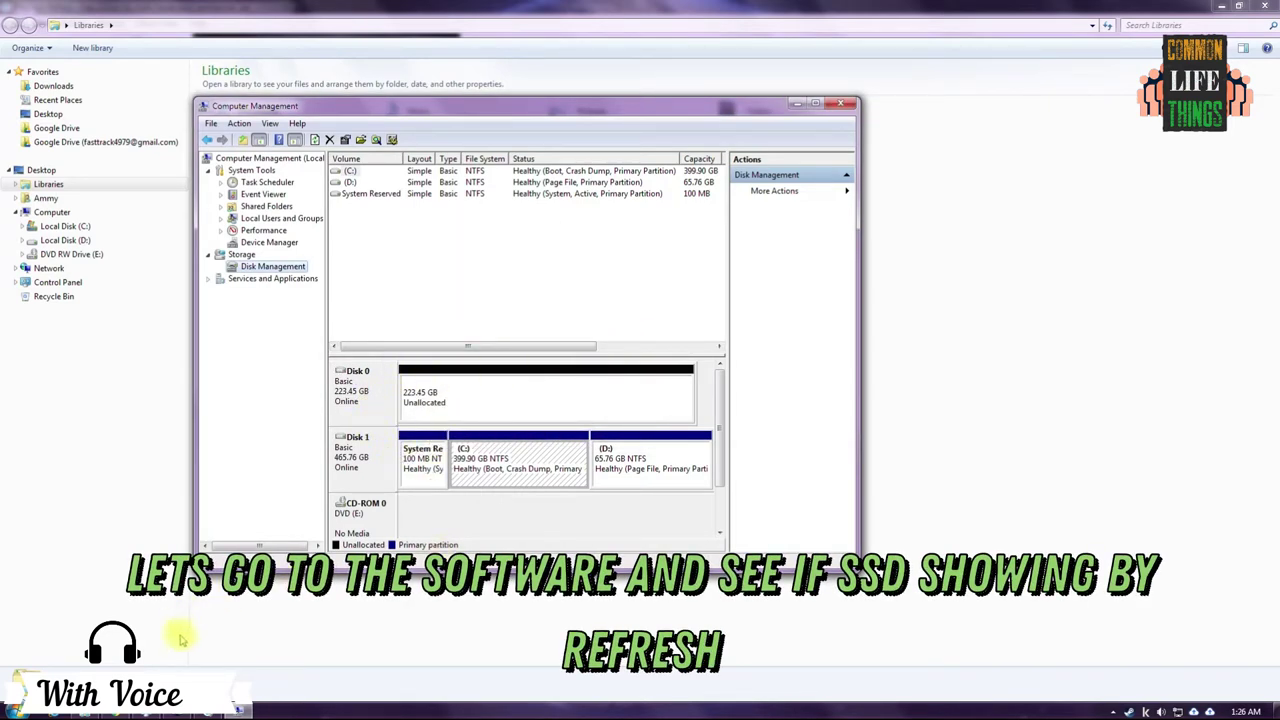
Step: Switch to Macrium Reflect, refresh its disk list, and compare it with Disk Management
{"action": "left_click", "coordinate": [238, 710]}
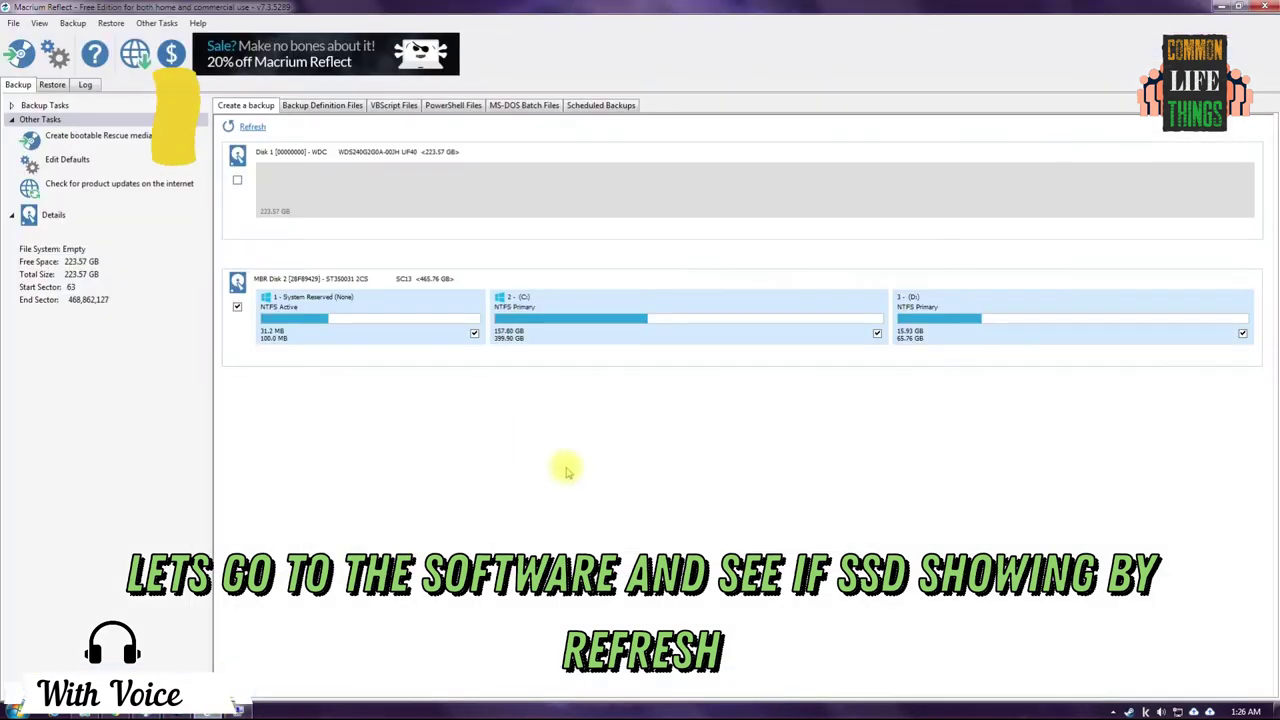
{"action": "left_click", "coordinate": [247, 127]}
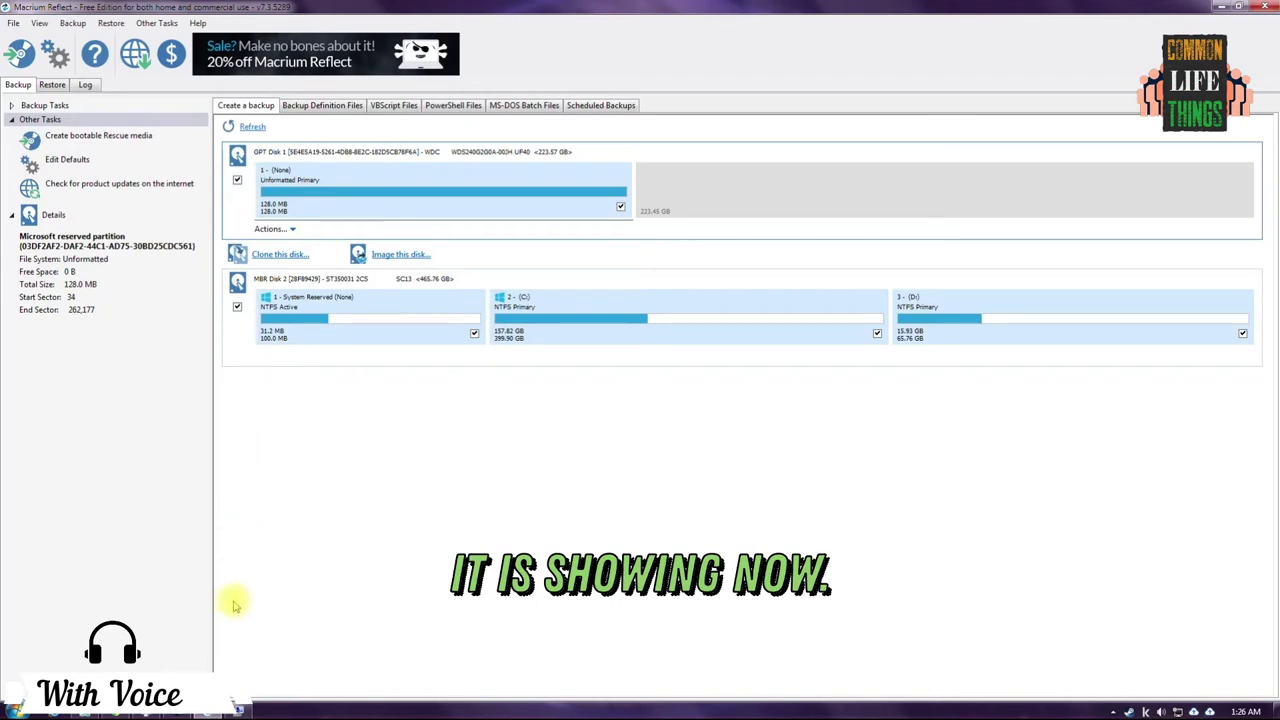
{"action": "left_click", "coordinate": [238, 709]}
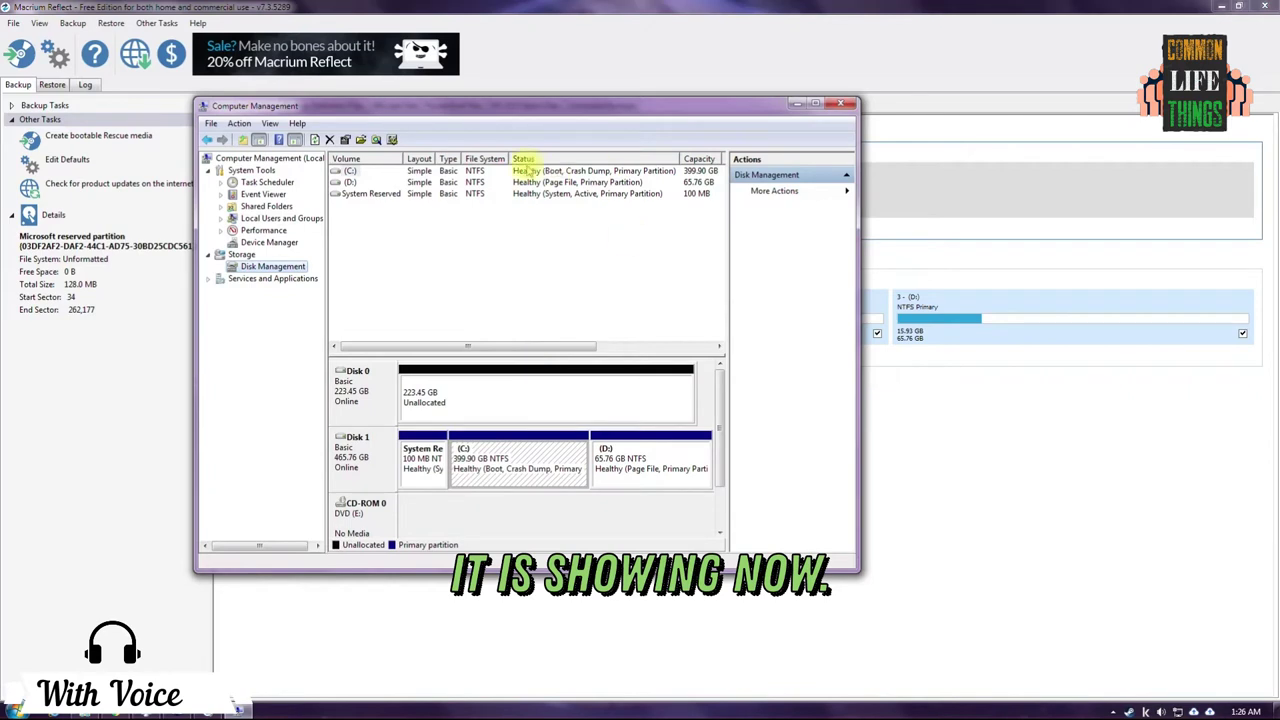
{"action": "left_click", "coordinate": [1090, 466]}
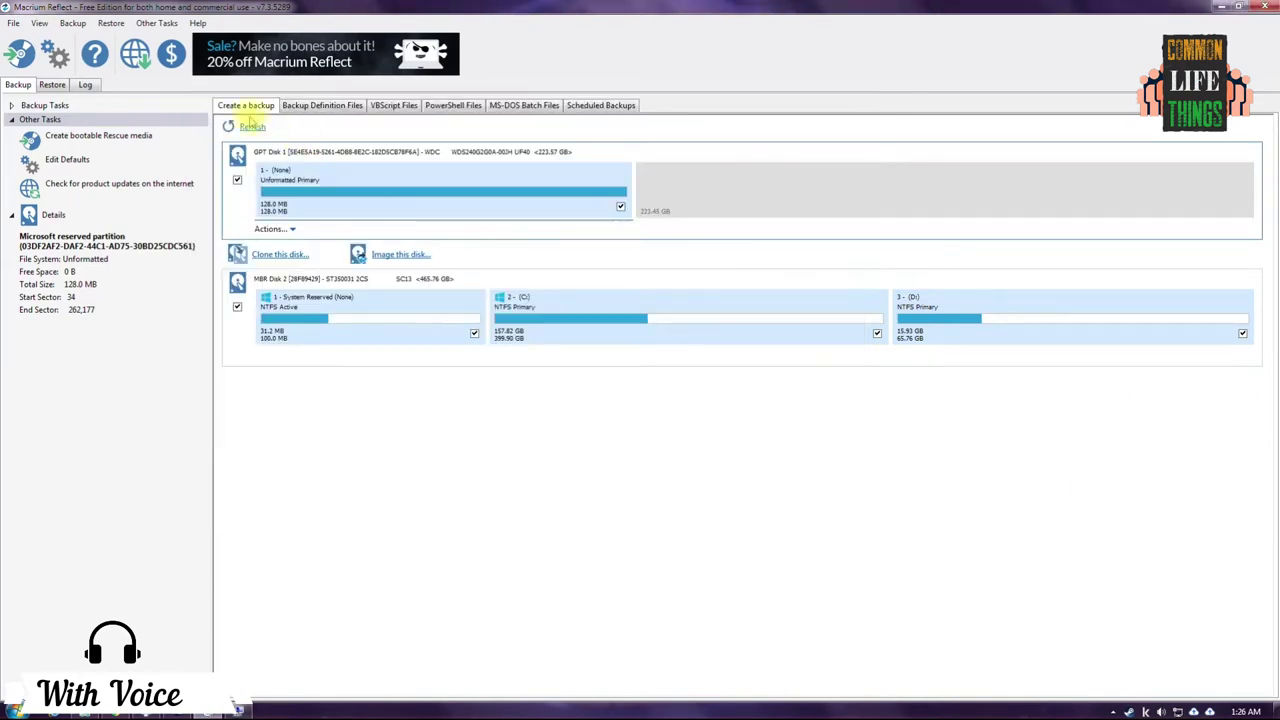
Step: Start a disk clone with the 465.76 GB MBR Disk 2 as source and the 223.57 GB WDC SSD as destination
{"action": "left_click", "coordinate": [286, 255]}
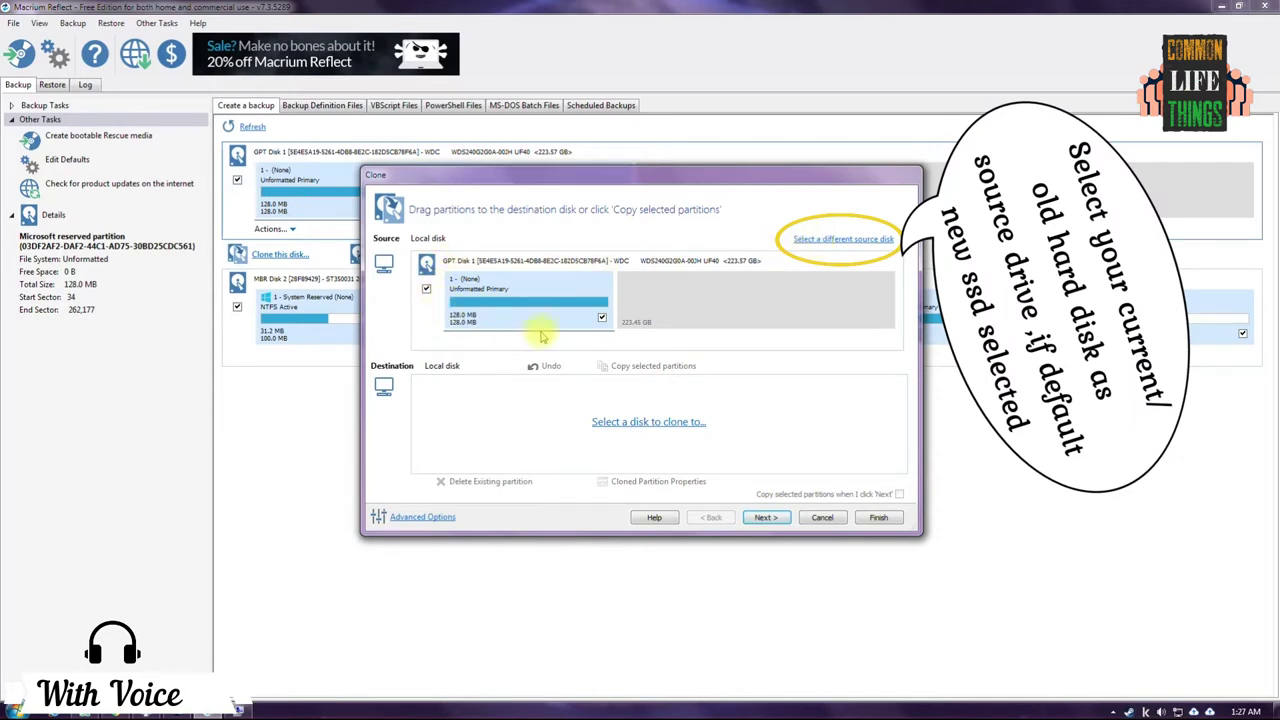
{"action": "left_click", "coordinate": [818, 240]}
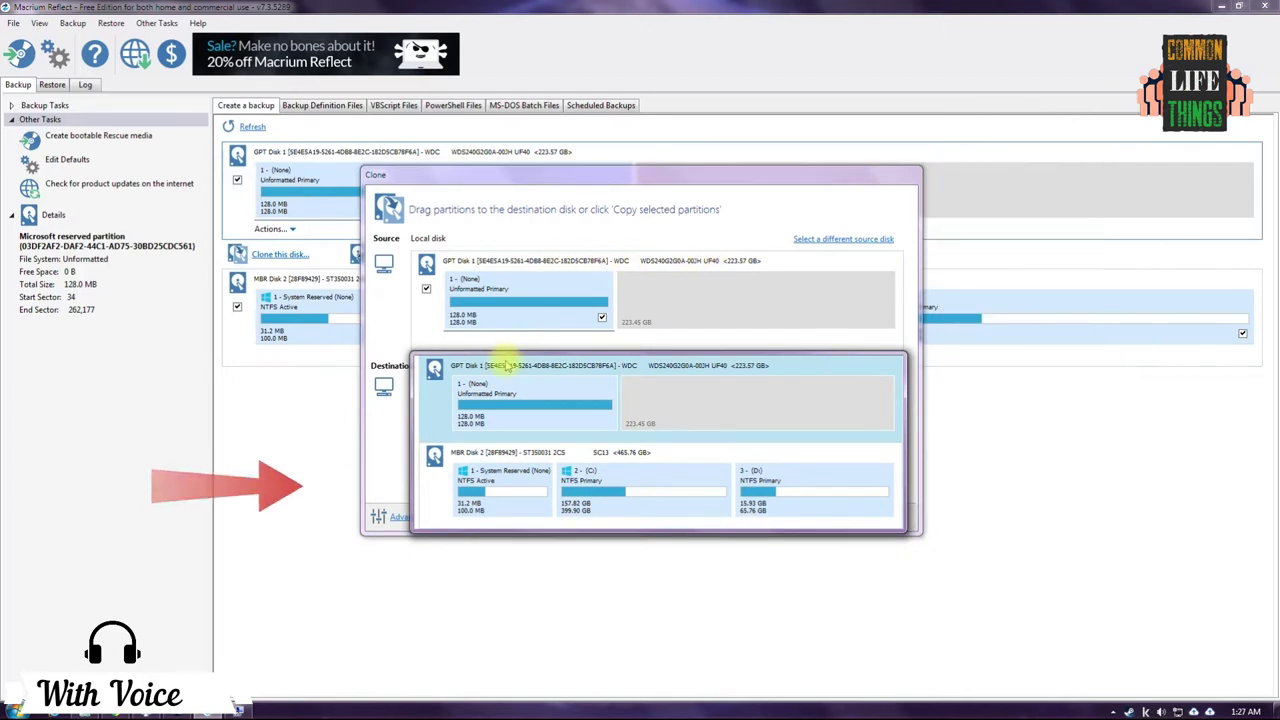
{"action": "left_click", "coordinate": [652, 467]}
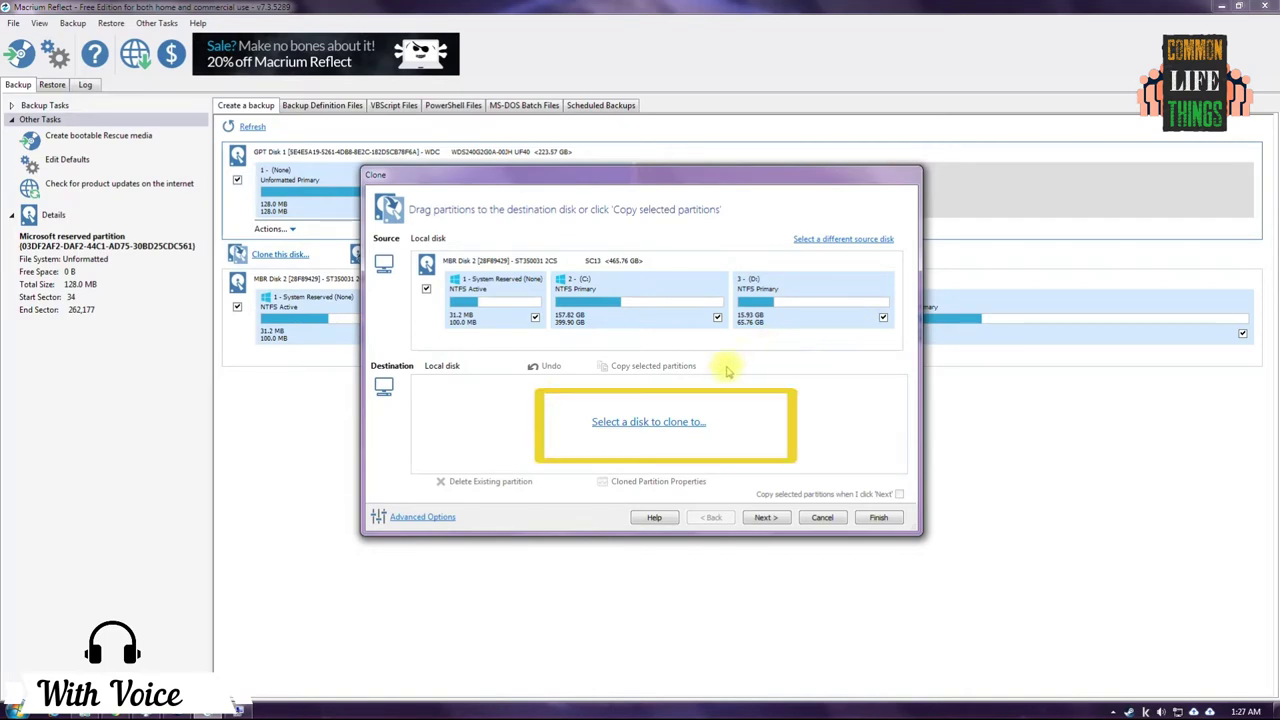
{"action": "left_click", "coordinate": [652, 423]}
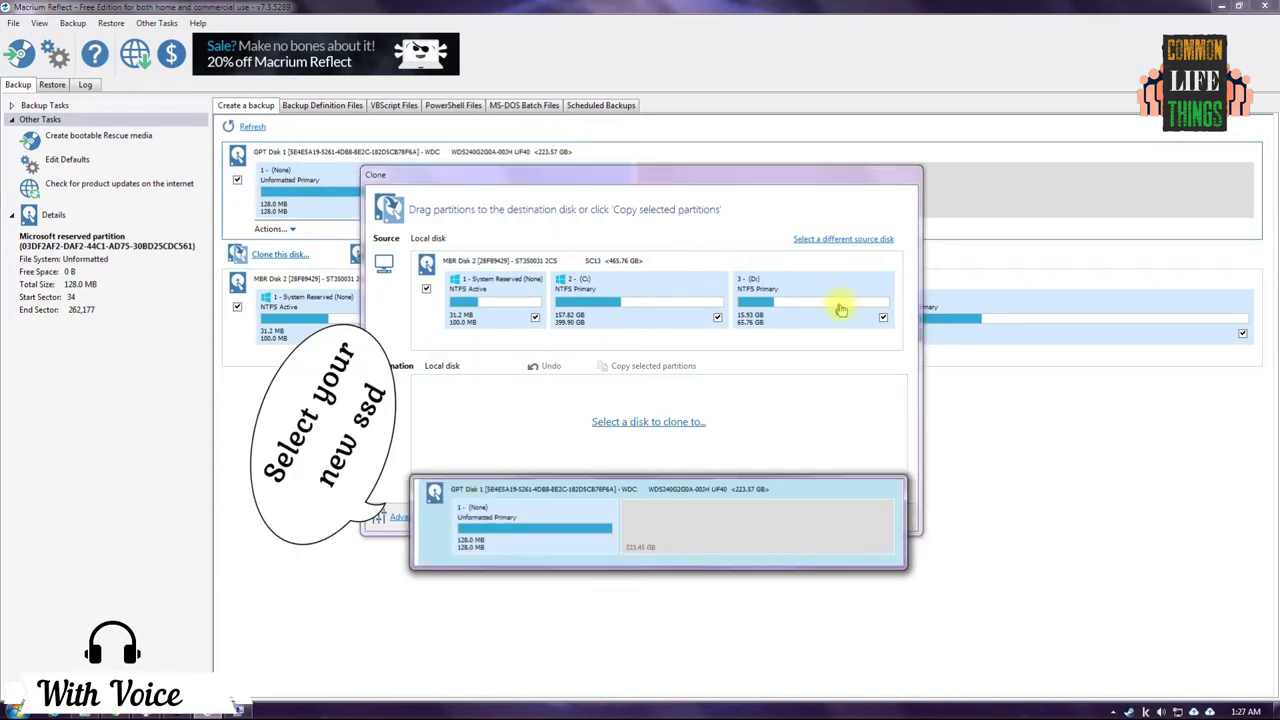
{"action": "left_click", "coordinate": [597, 505]}
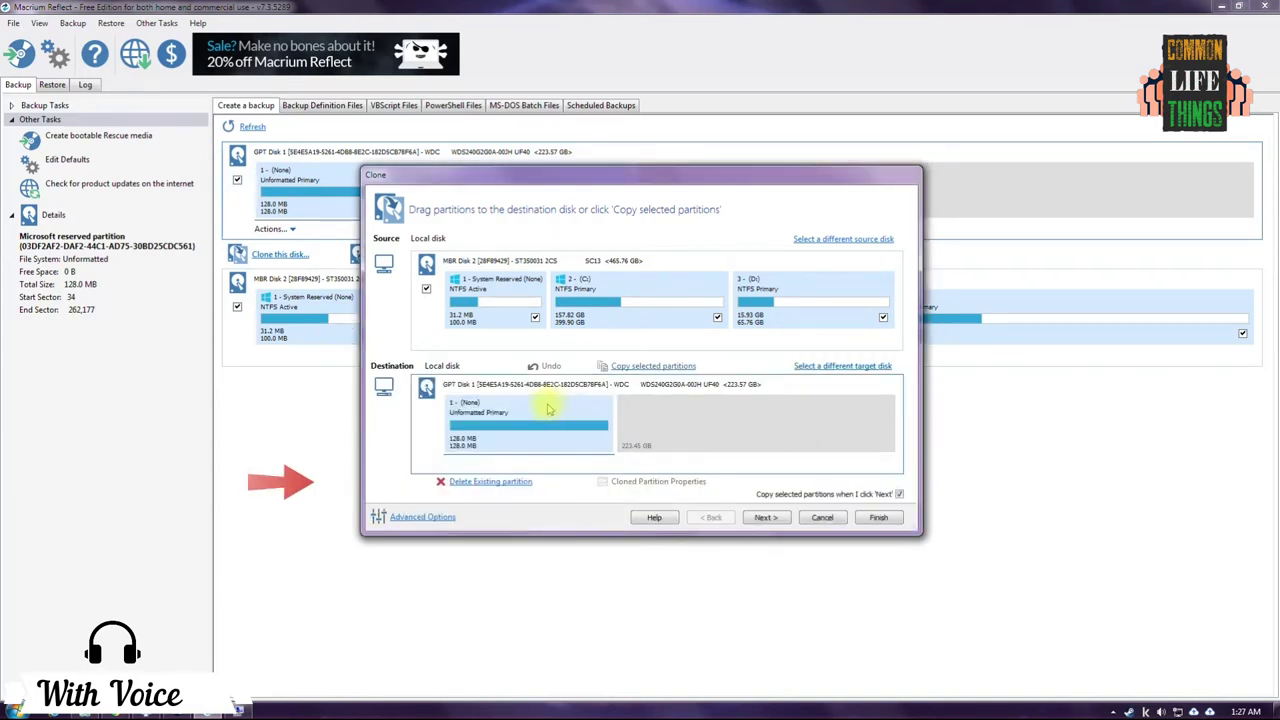
Step: Delete the existing partition on the destination SSD and copy the source's System Reserved partition onto it
{"action": "left_click", "coordinate": [468, 482]}
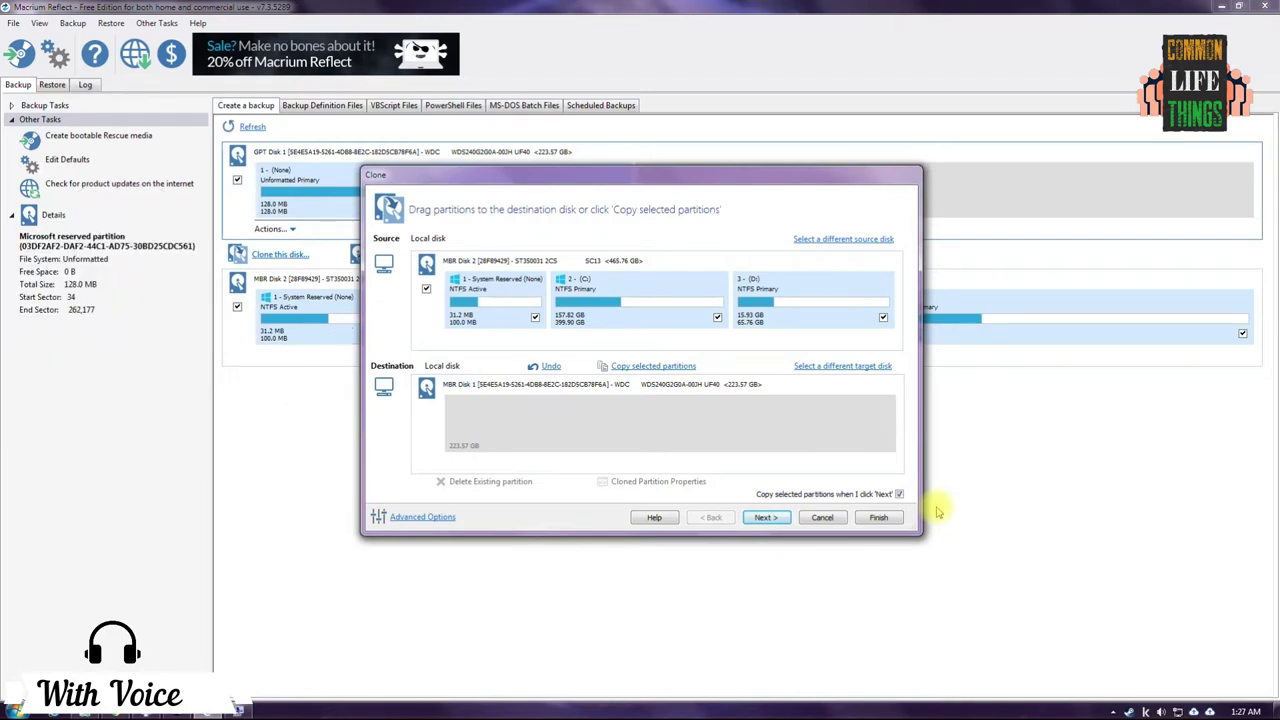
{"action": "left_click_drag", "start_coordinate": [477, 290], "coordinate": [500, 410]}
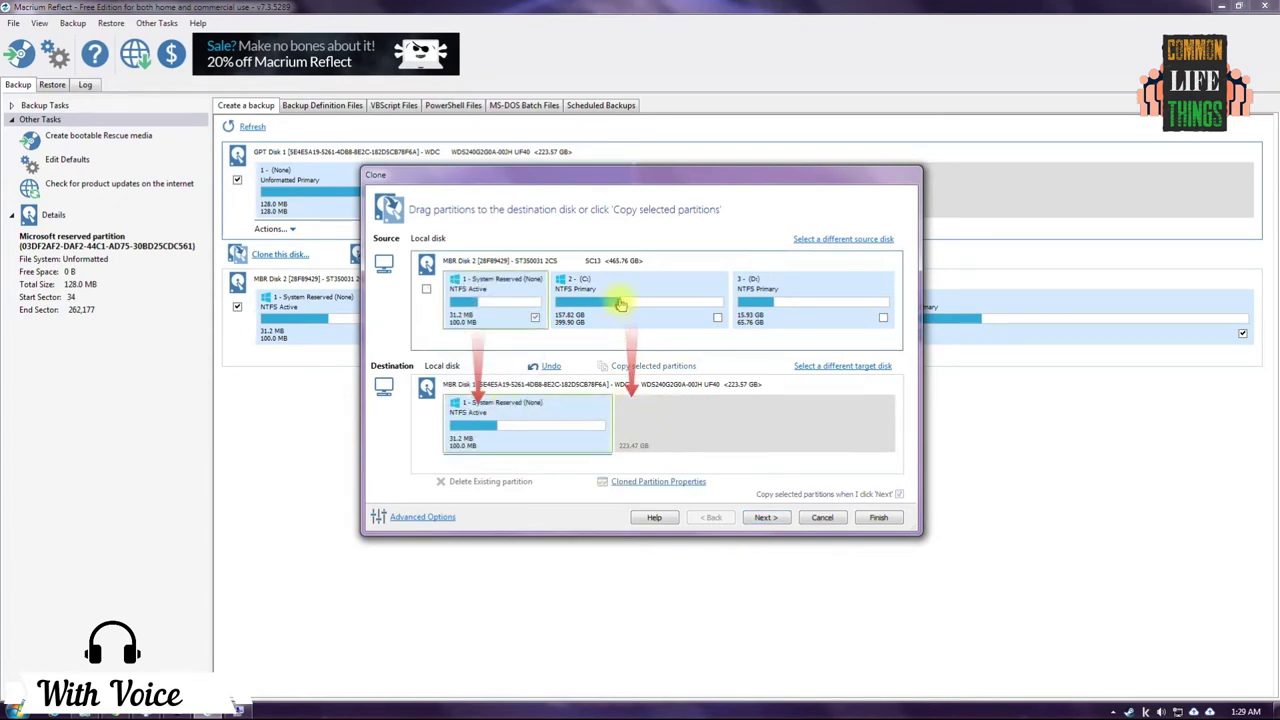
Step: Copy the source's C: partition into the destination SSD's free space and continue to the clone summary without adding a schedule
{"action": "left_click_drag", "start_coordinate": [620, 298], "coordinate": [720, 425]}
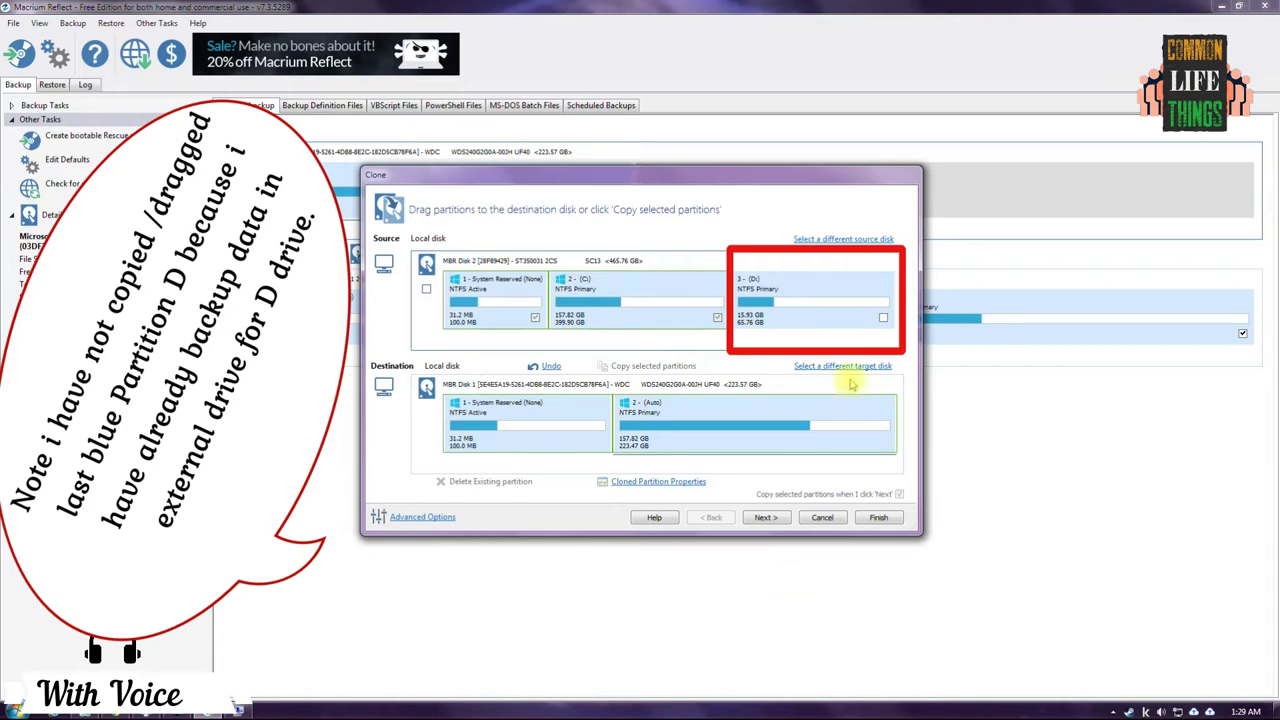
{"action": "left_click", "coordinate": [766, 518]}
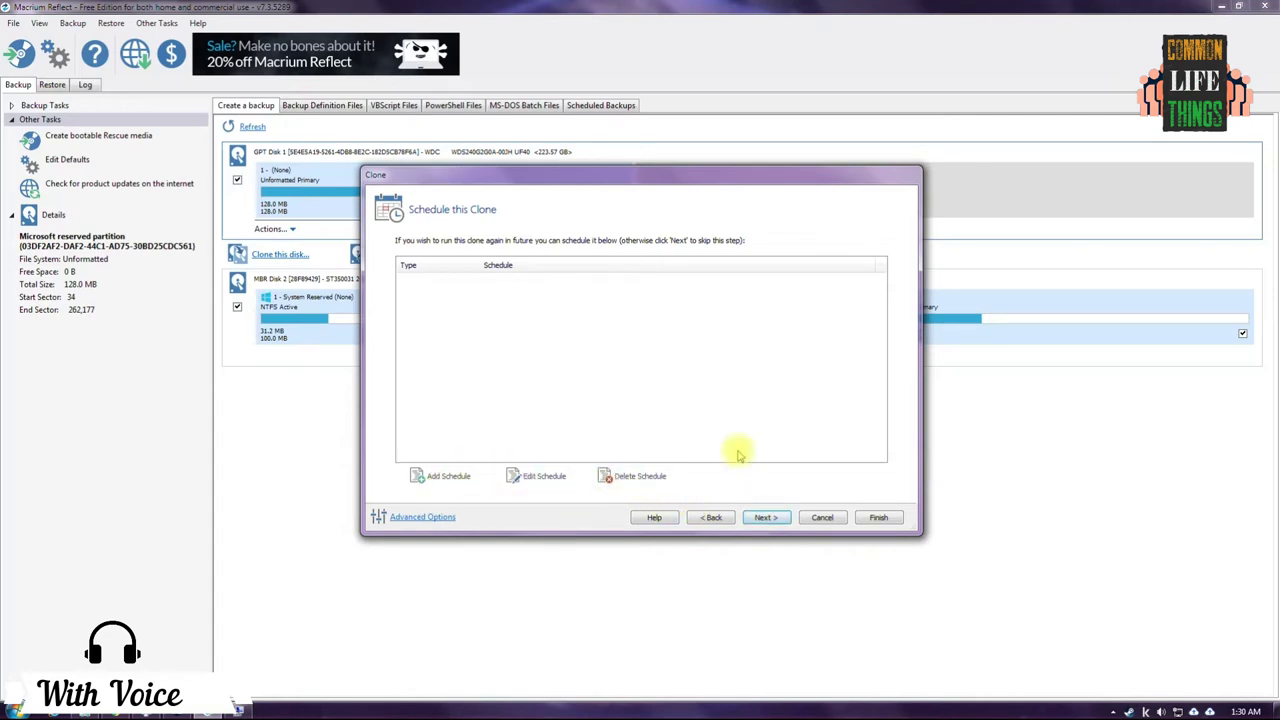
{"action": "left_click", "coordinate": [765, 518]}
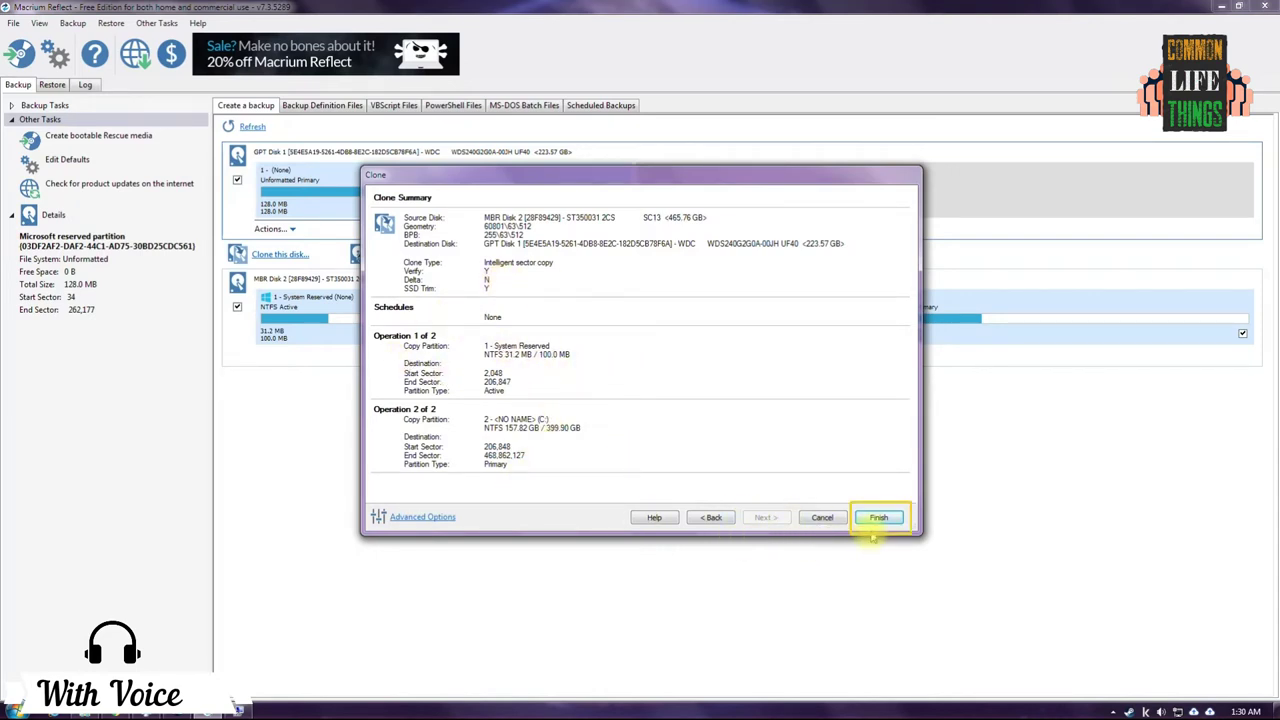
Step: Finish the clone setup and run it immediately without saving an XML backup definition file
{"action": "left_click", "coordinate": [878, 518]}
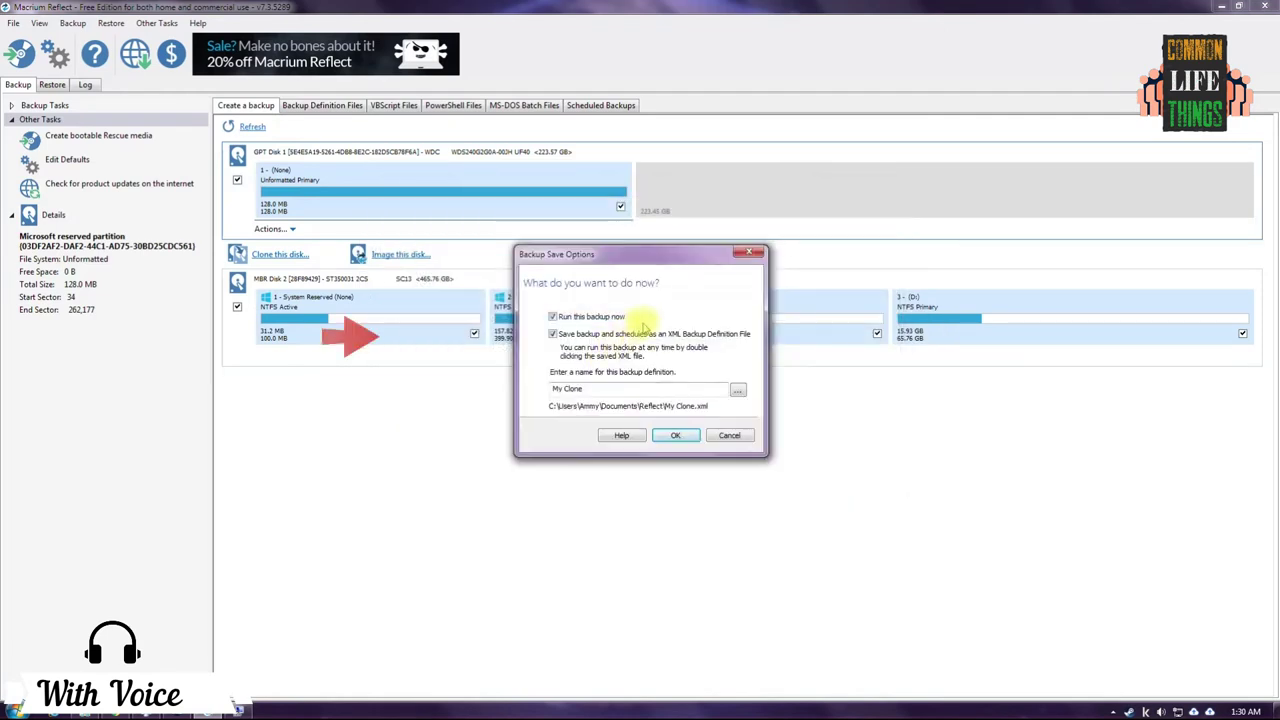
{"action": "left_click", "coordinate": [553, 334]}
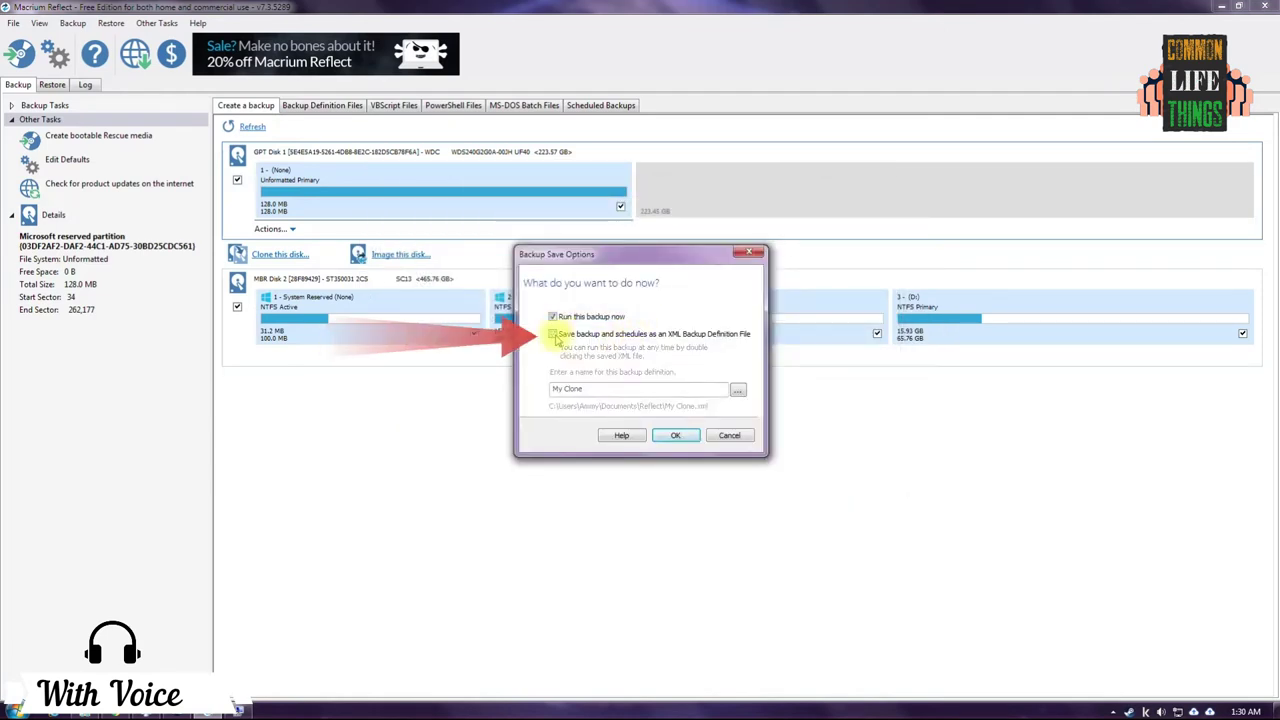
{"action": "left_click", "coordinate": [690, 437]}
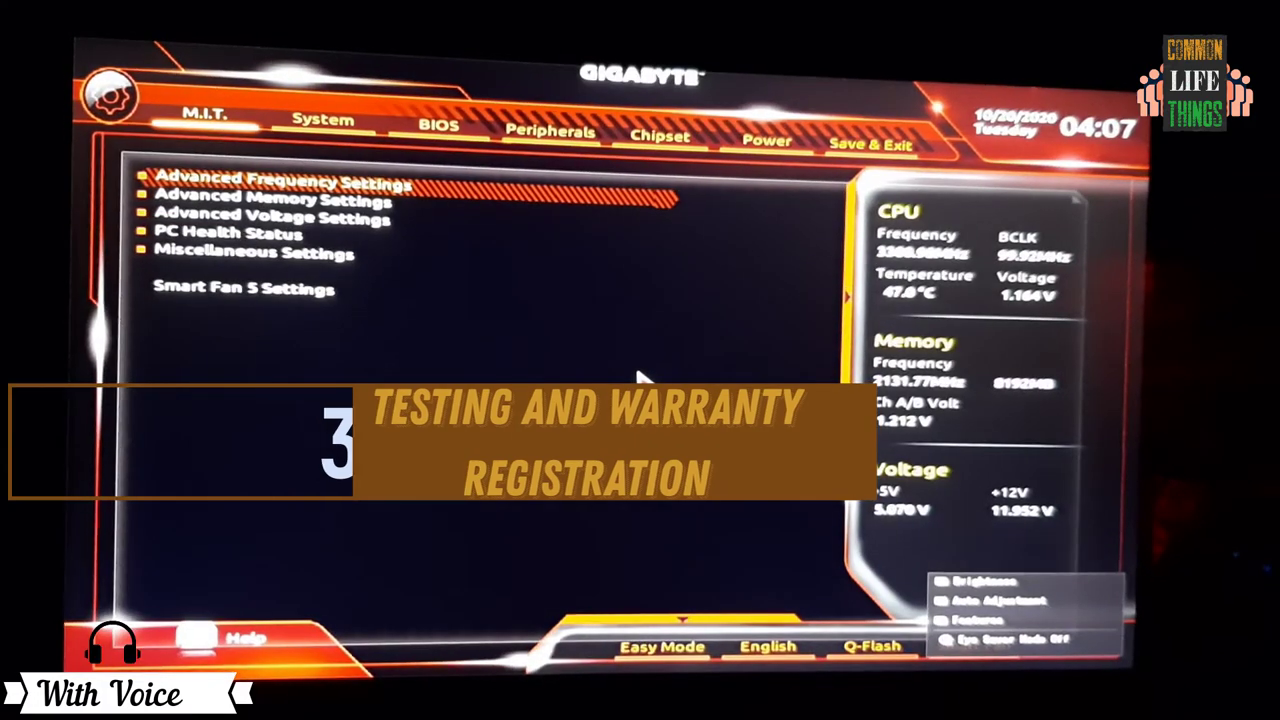
Step: In the Gigabyte BIOS setup, open Hard Drive BBS Priorities from the boot settings
{"action": "key", "text": "Right"}
{"action": "key", "text": "Right"}
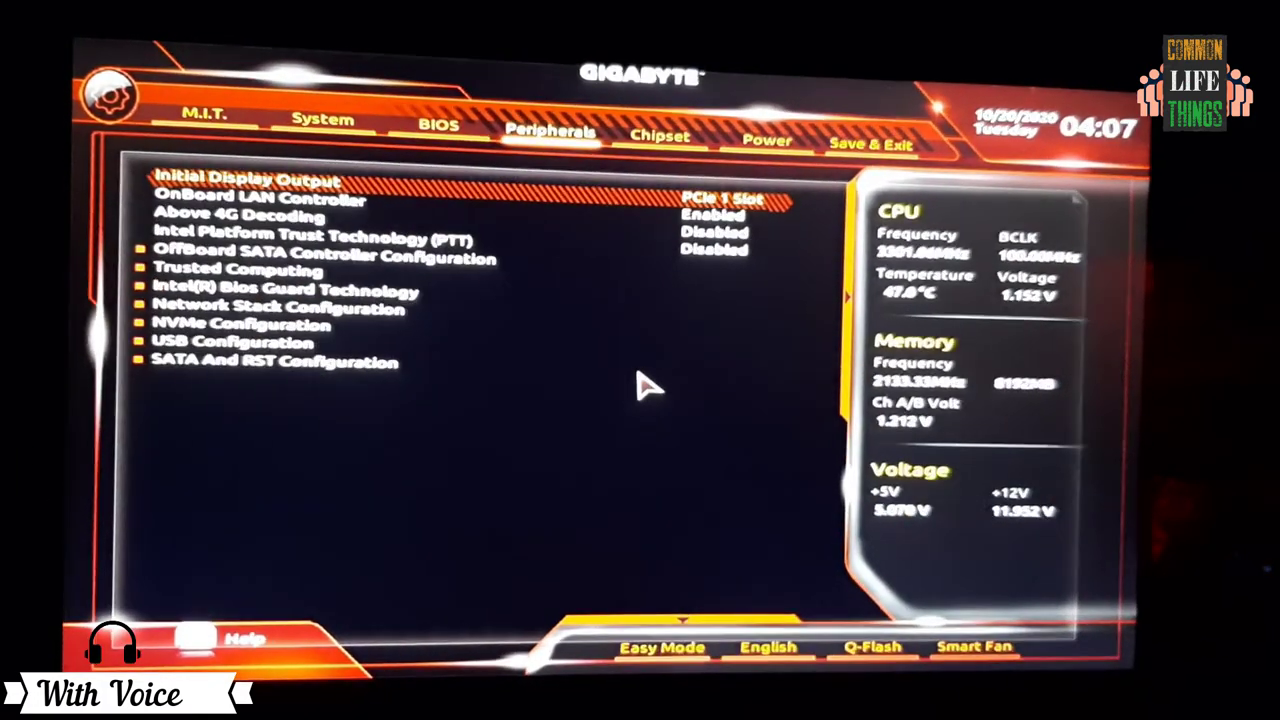
{"action": "key", "text": "Left"}
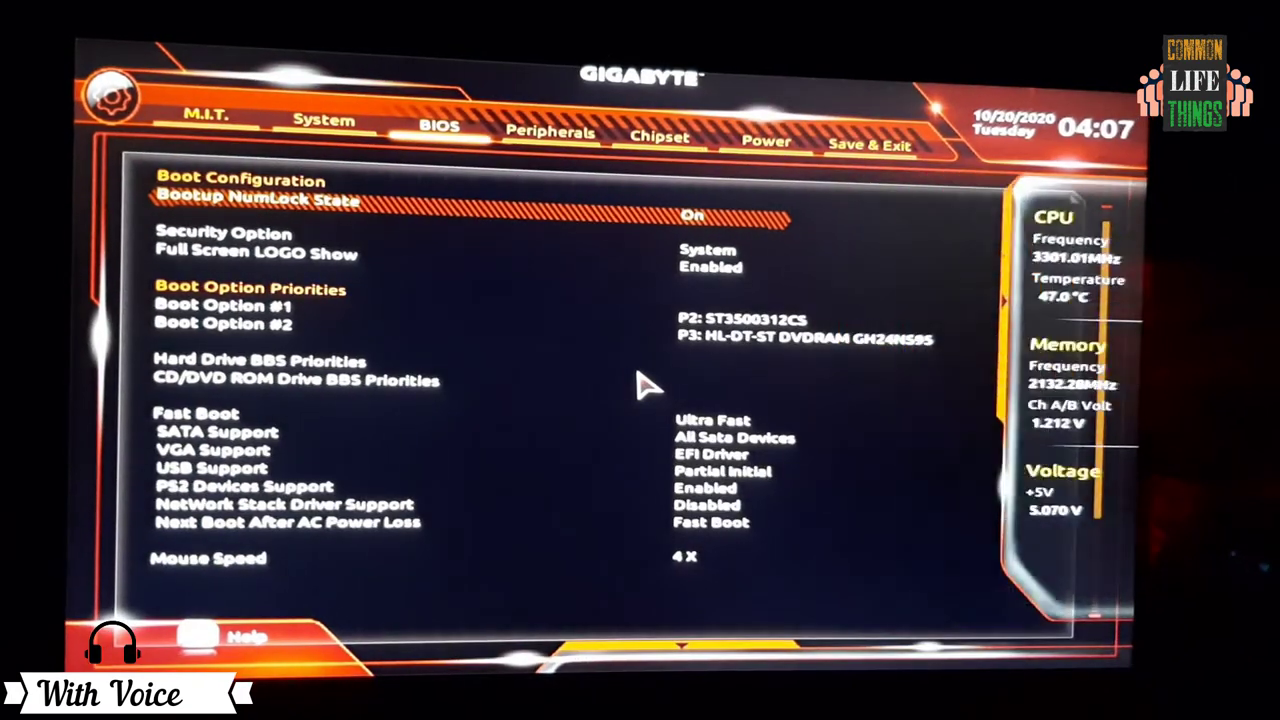
{"action": "key", "text": "Down"}
{"action": "key", "text": "Down"}
{"action": "key", "text": "Down"}
{"action": "key", "text": "Down"}
{"action": "key", "text": "Down"}
{"action": "key", "text": "Down"}
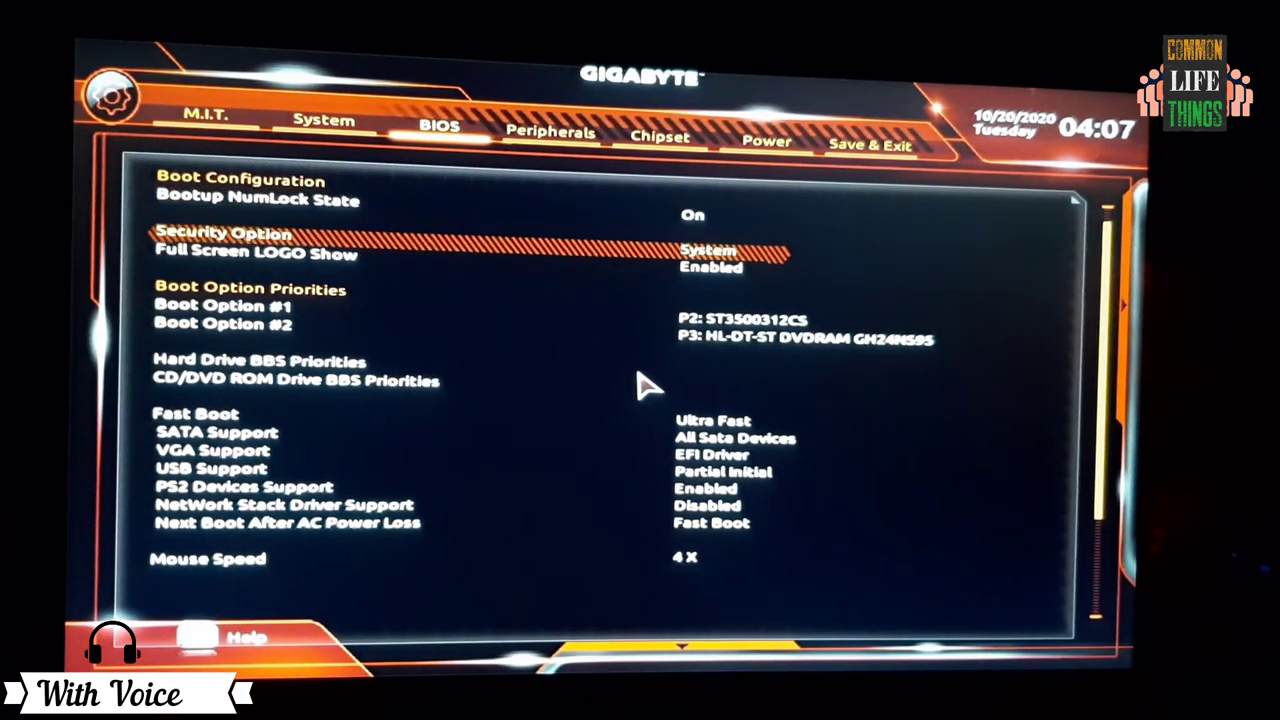
{"action": "key", "text": "Up"}
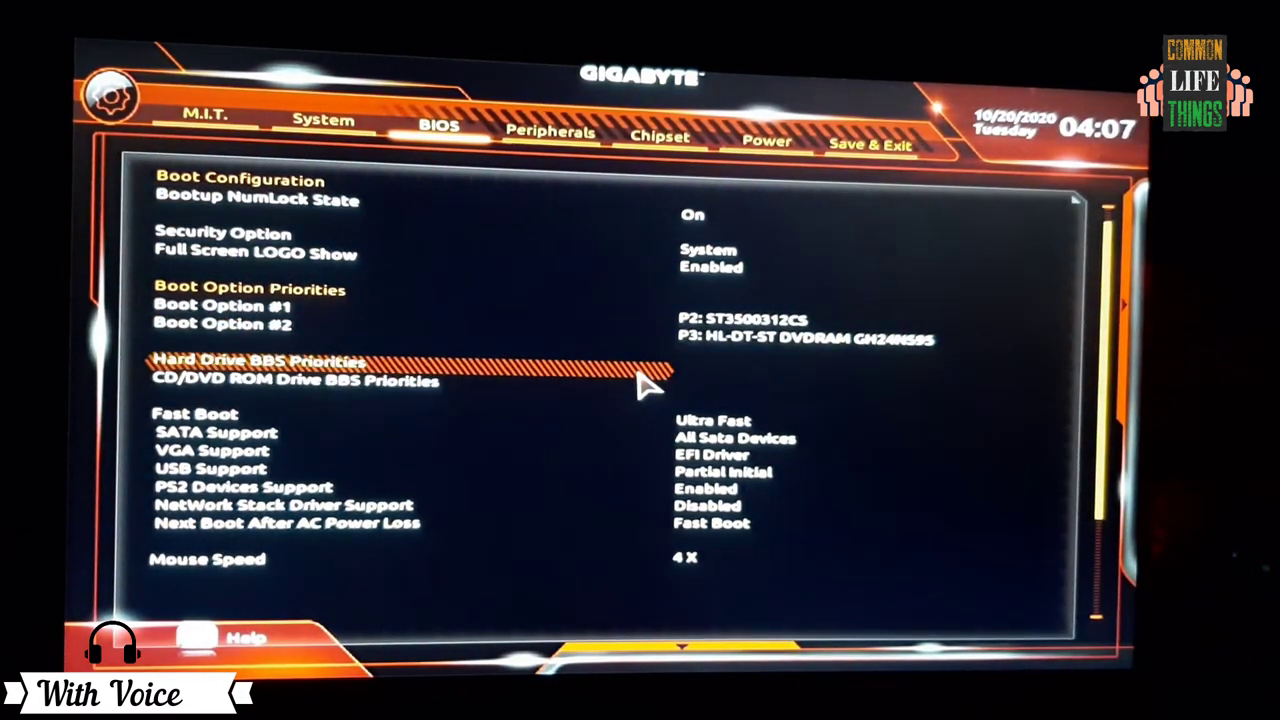
{"action": "key", "text": "Return"}
Step: Set the hard drives' Boot Option #1 to P0: WDC WDS240G2G0A-00JH30 and check it in the Boot Option Priorities
{"action": "key", "text": "Down"}
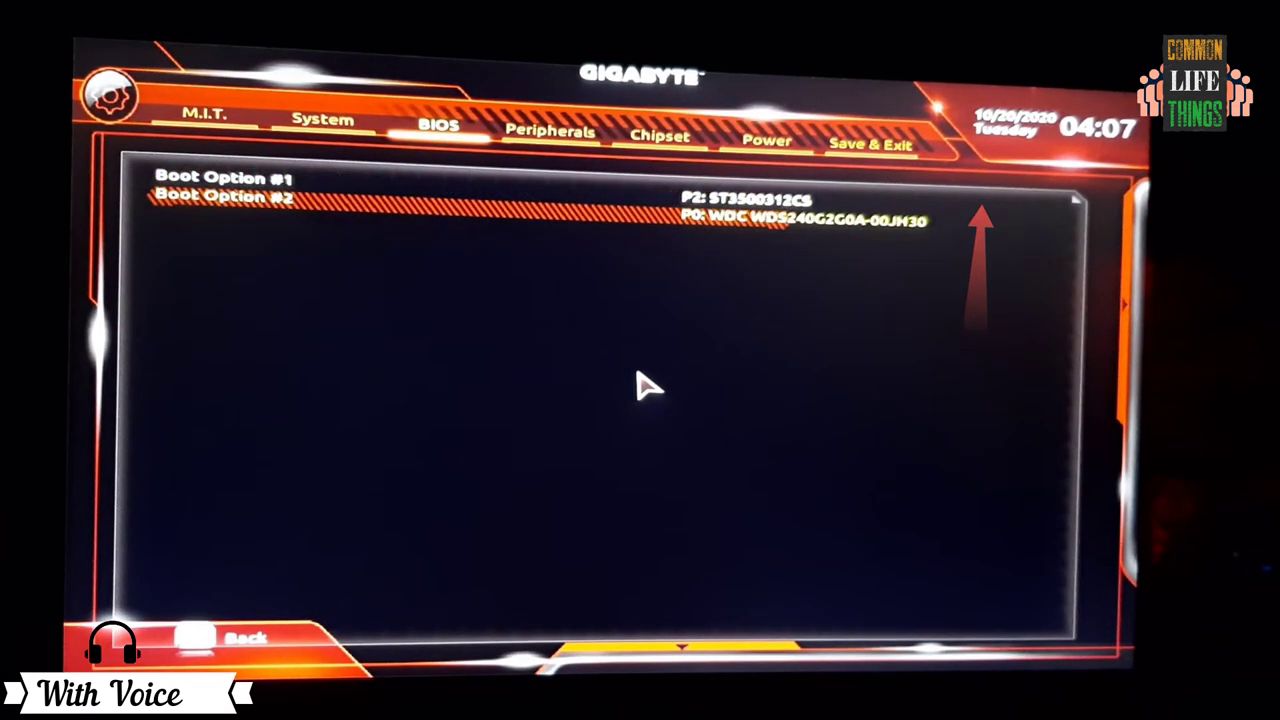
{"action": "key", "text": "Up"}
{"action": "key", "text": "Return"}
{"action": "key", "text": "Return"}
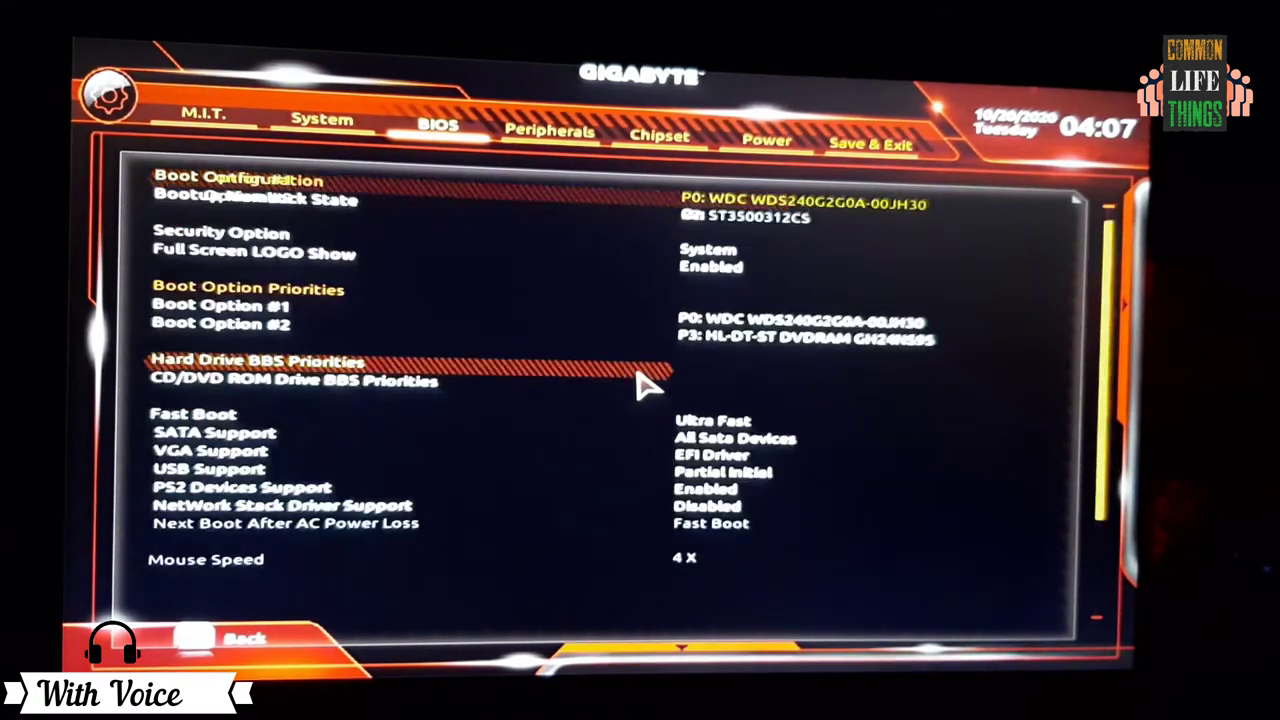
{"action": "key", "text": "Up"}
{"action": "key", "text": "Up"}
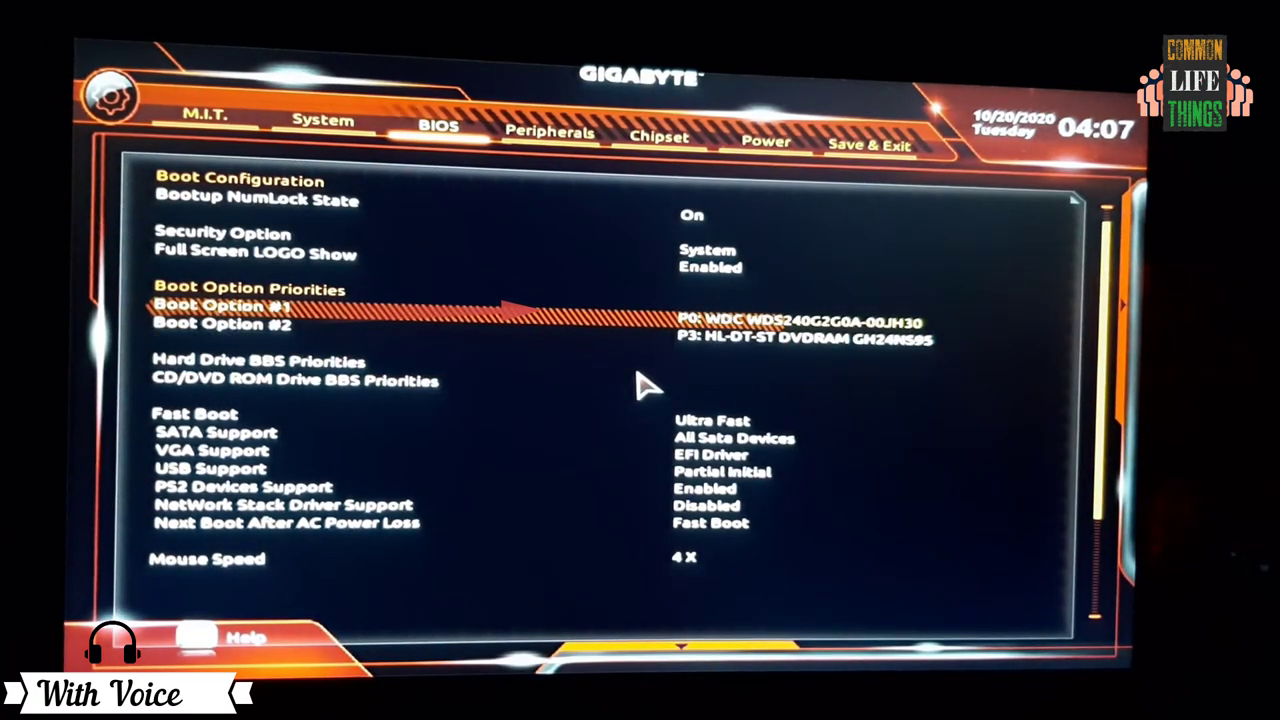
Step: Save the BIOS changes, exit, and start Windows from the cloned SSD
{"action": "key", "text": "F10"}
{"action": "key", "text": "Return"}
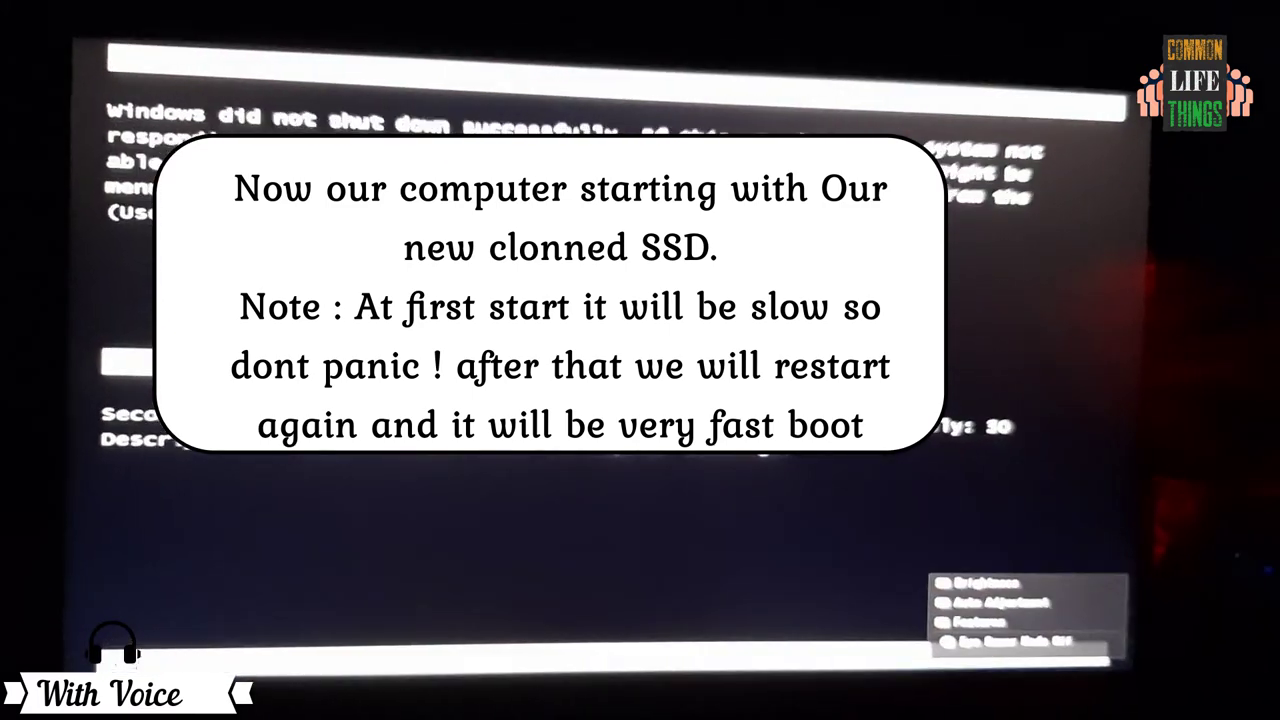
{"action": "key", "text": "Return"}
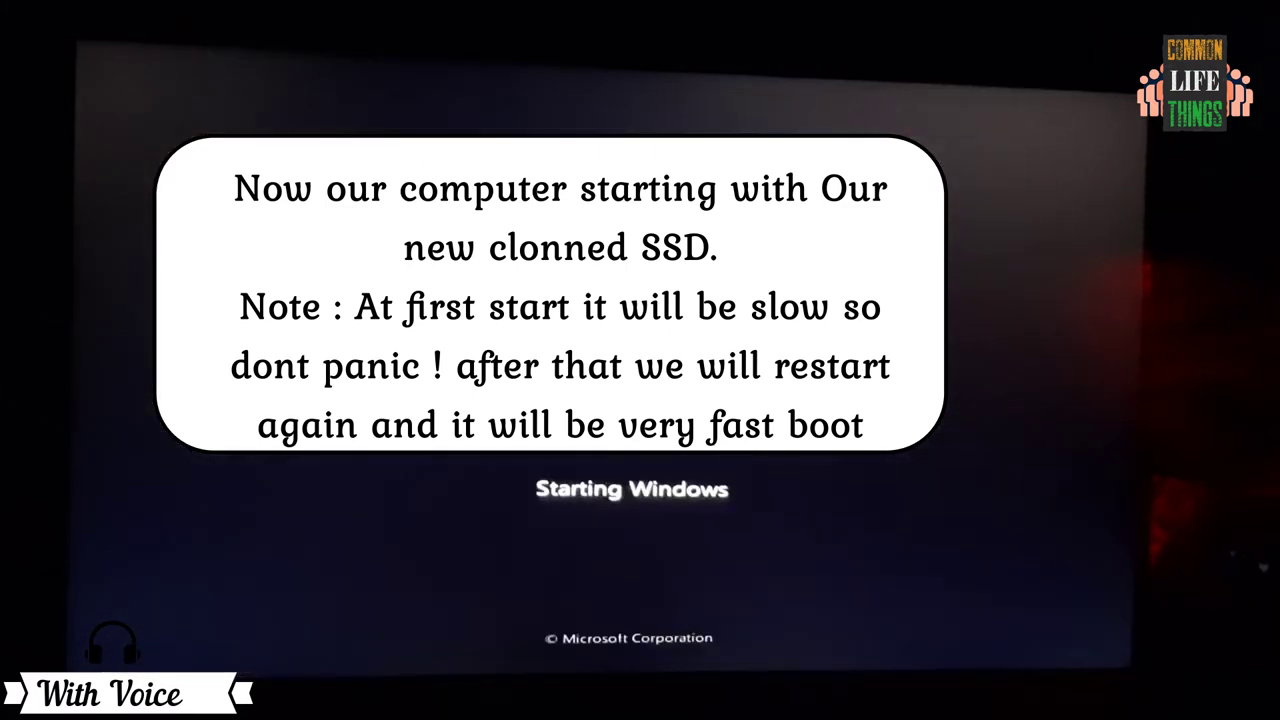